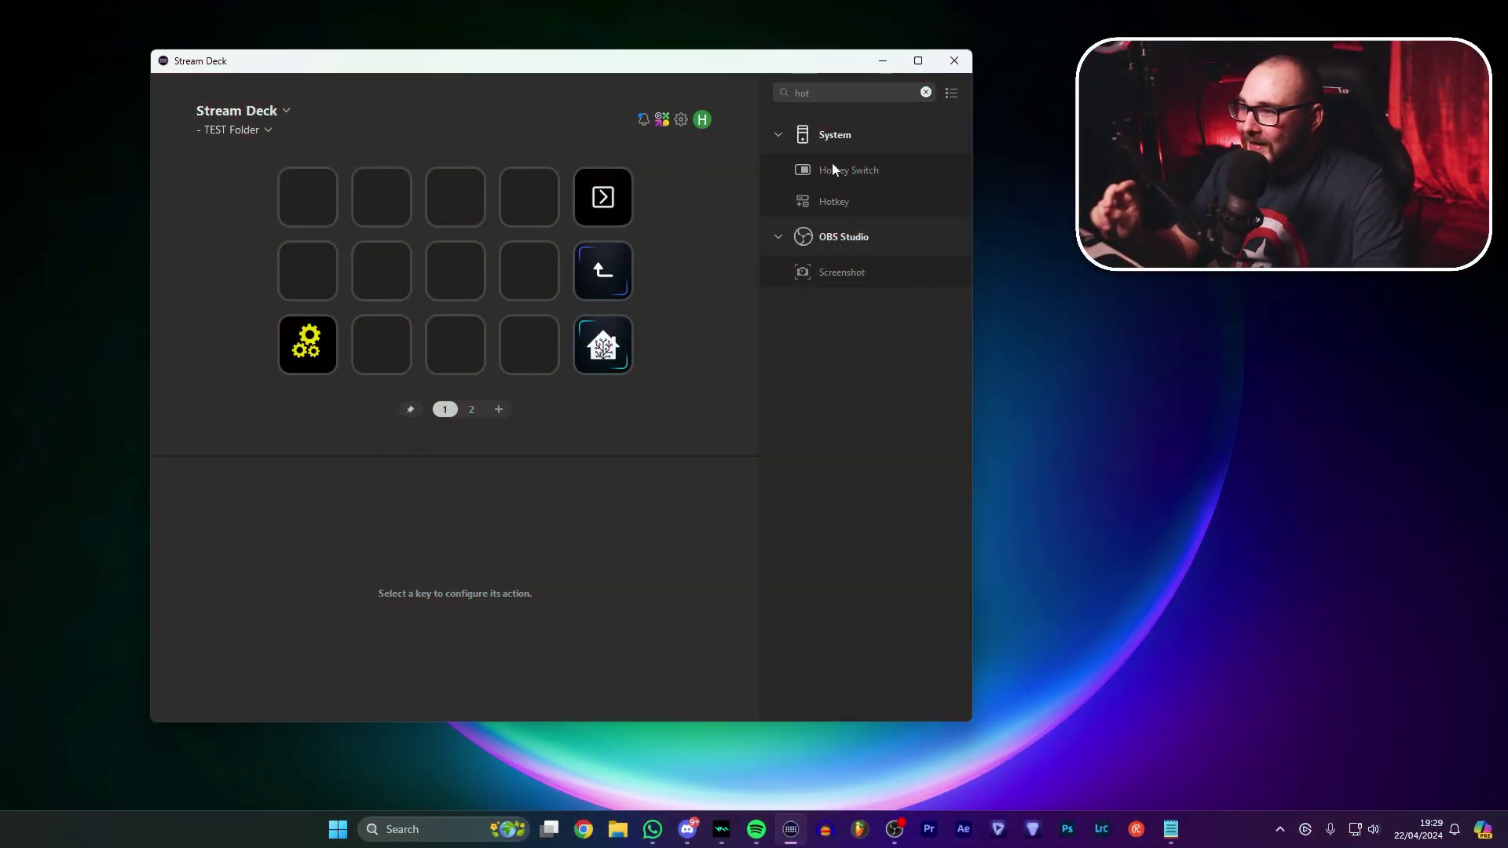
# Search the Elgato Marketplace for 'supermacro' and open BarRaider's SuperMacro plugin page.
pyautogui.click(927, 93)
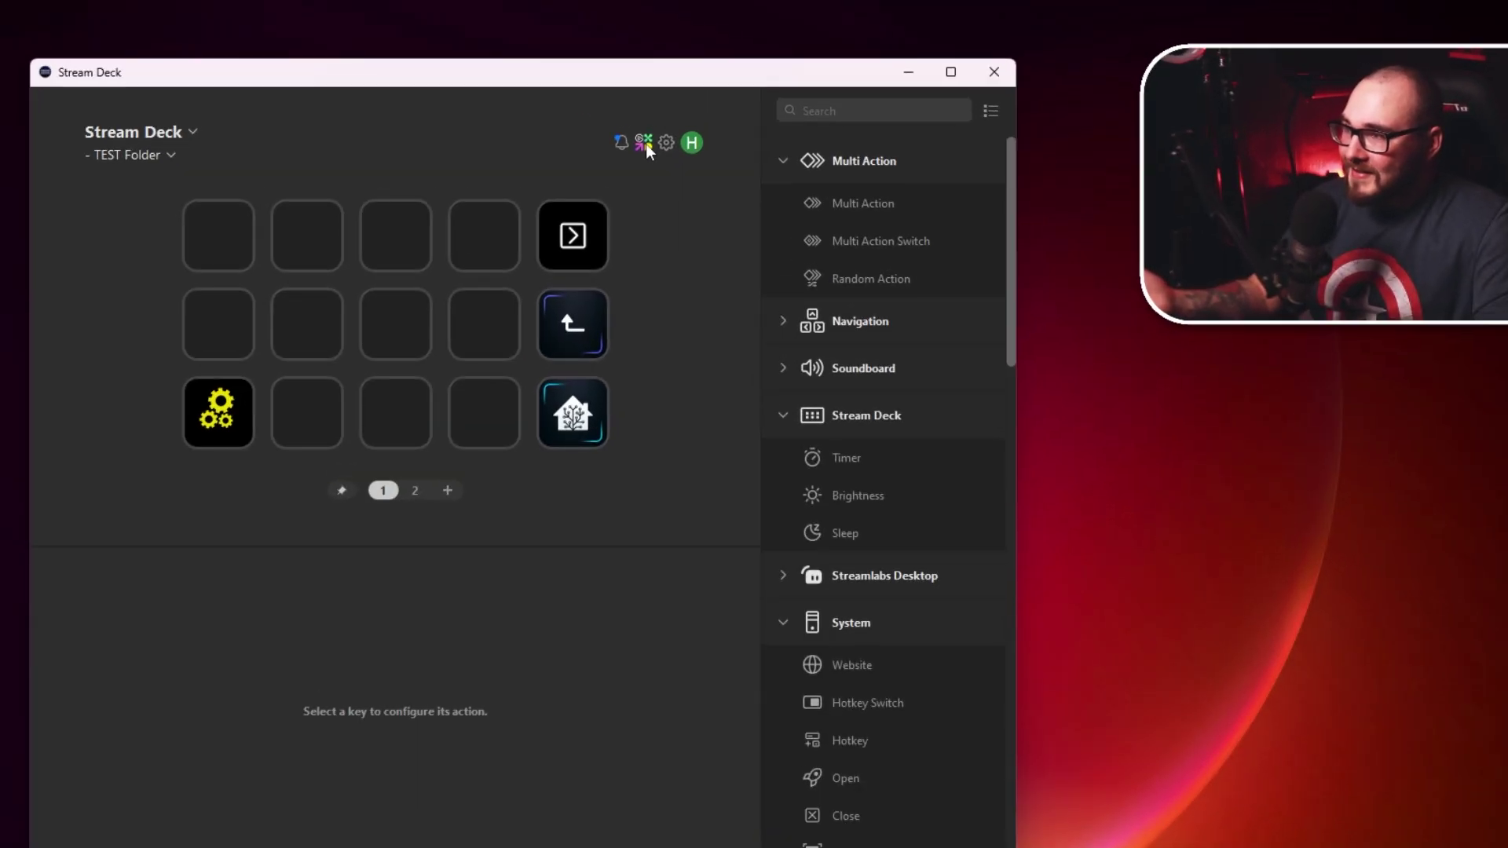
pyautogui.click(662, 119)
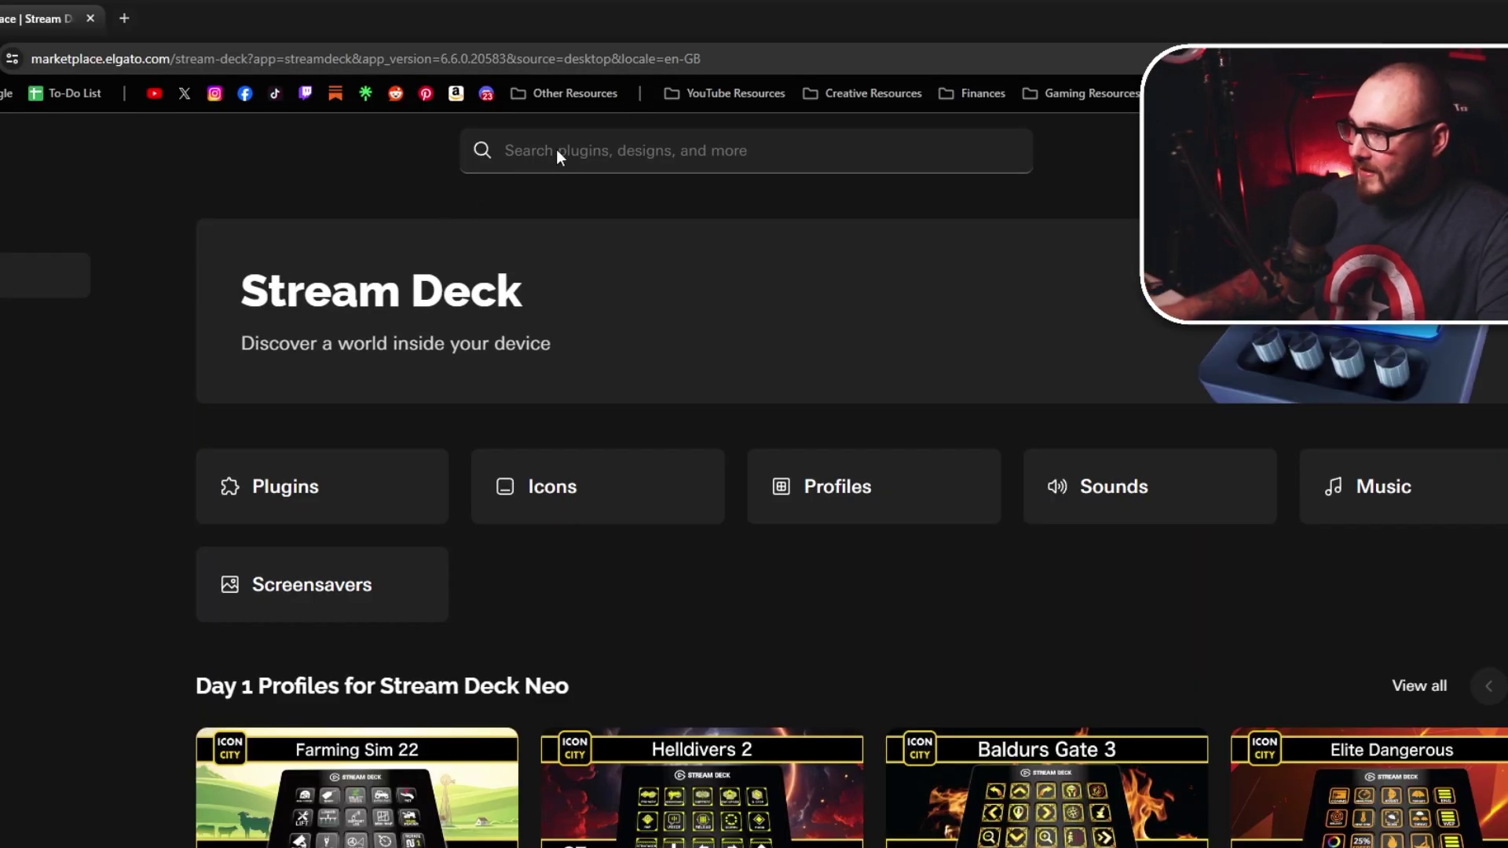
pyautogui.click(552, 149)
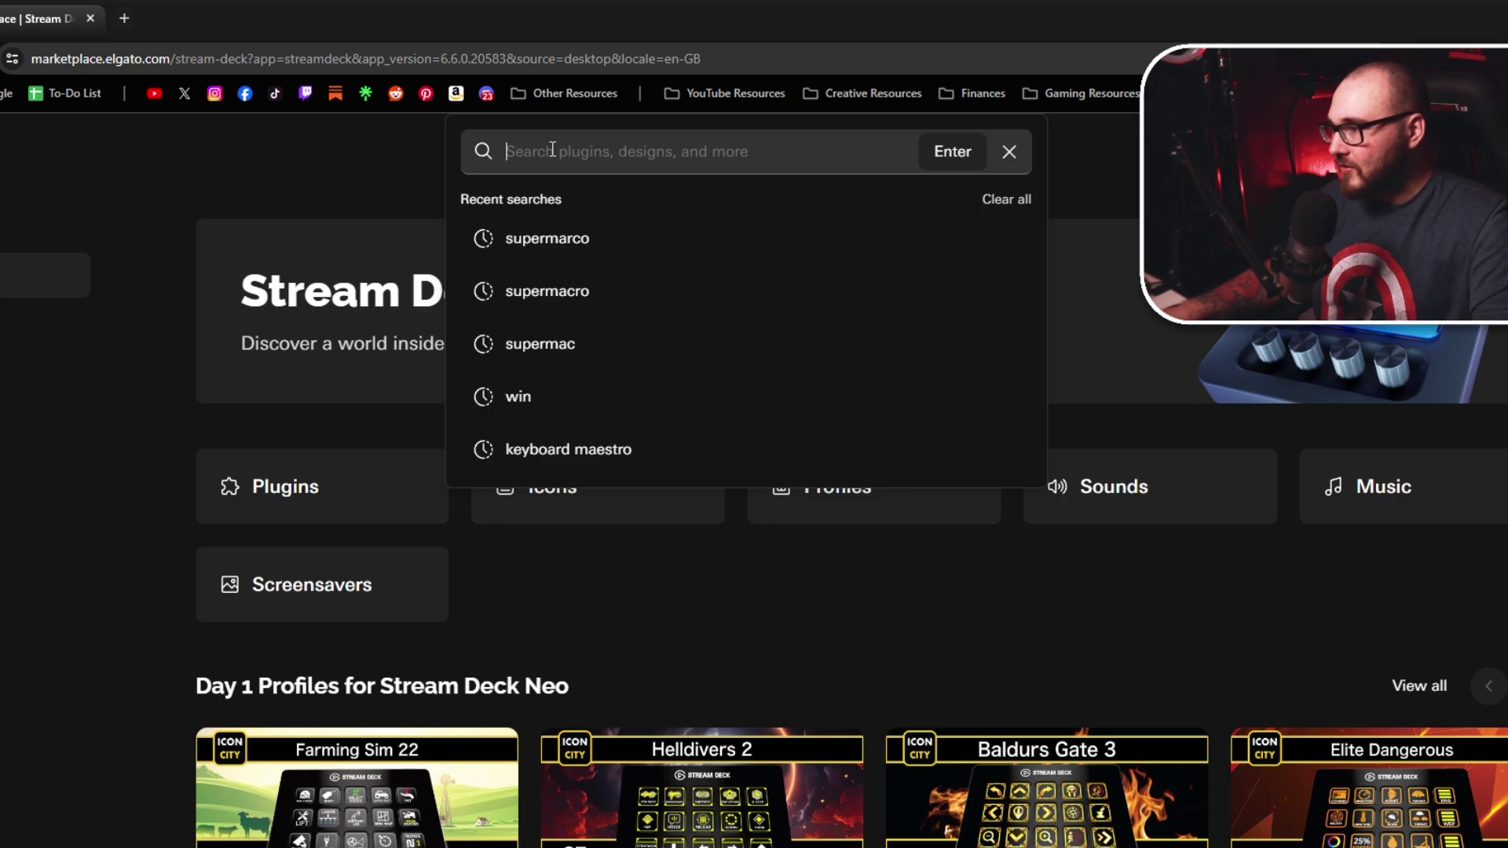
pyautogui.write('superma')
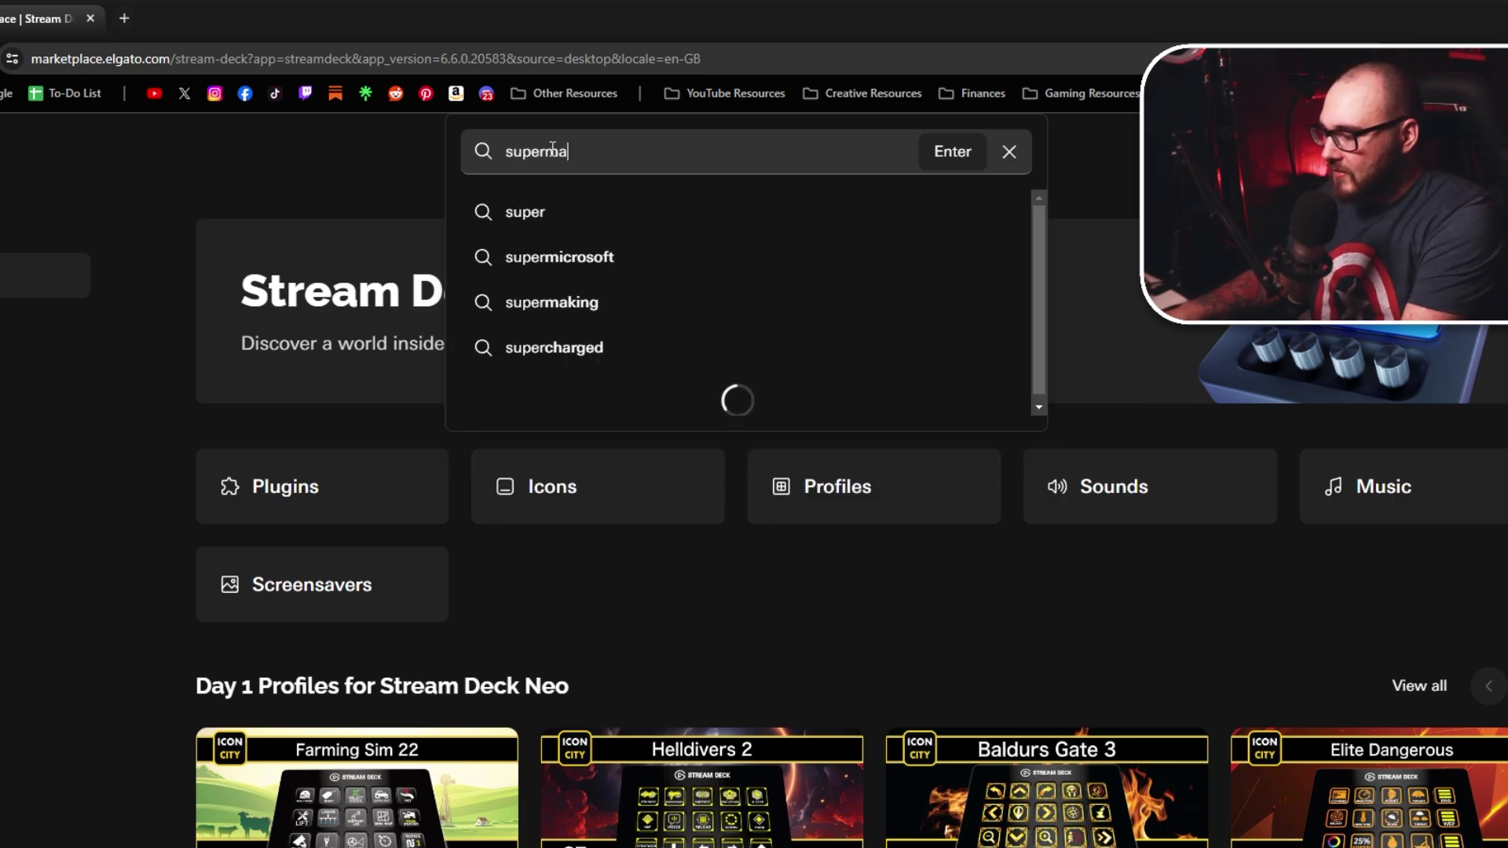
pyautogui.write('cro')
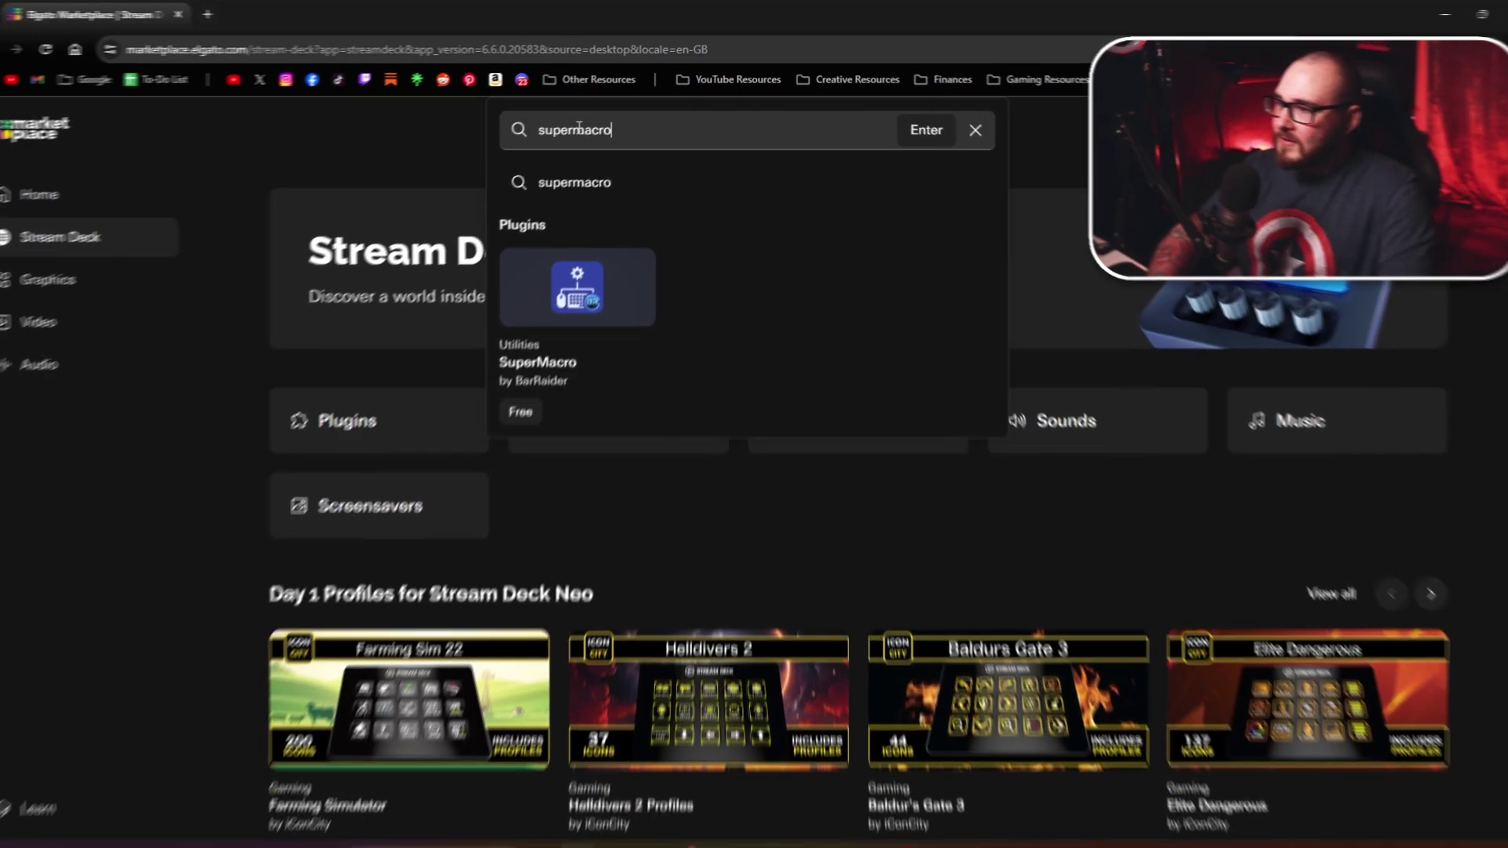
pyautogui.press('Return')
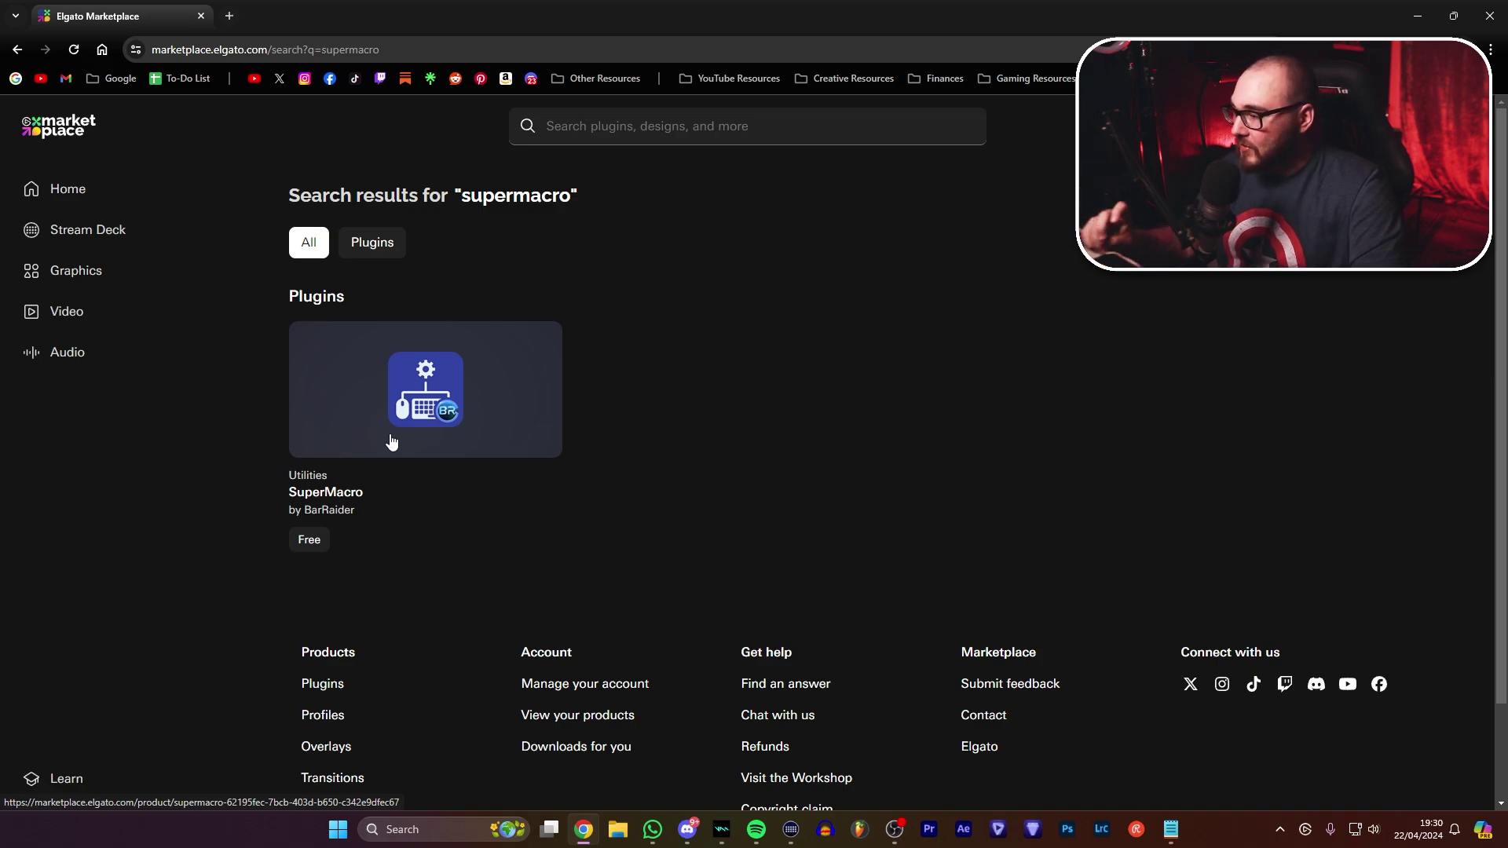
pyautogui.click(394, 440)
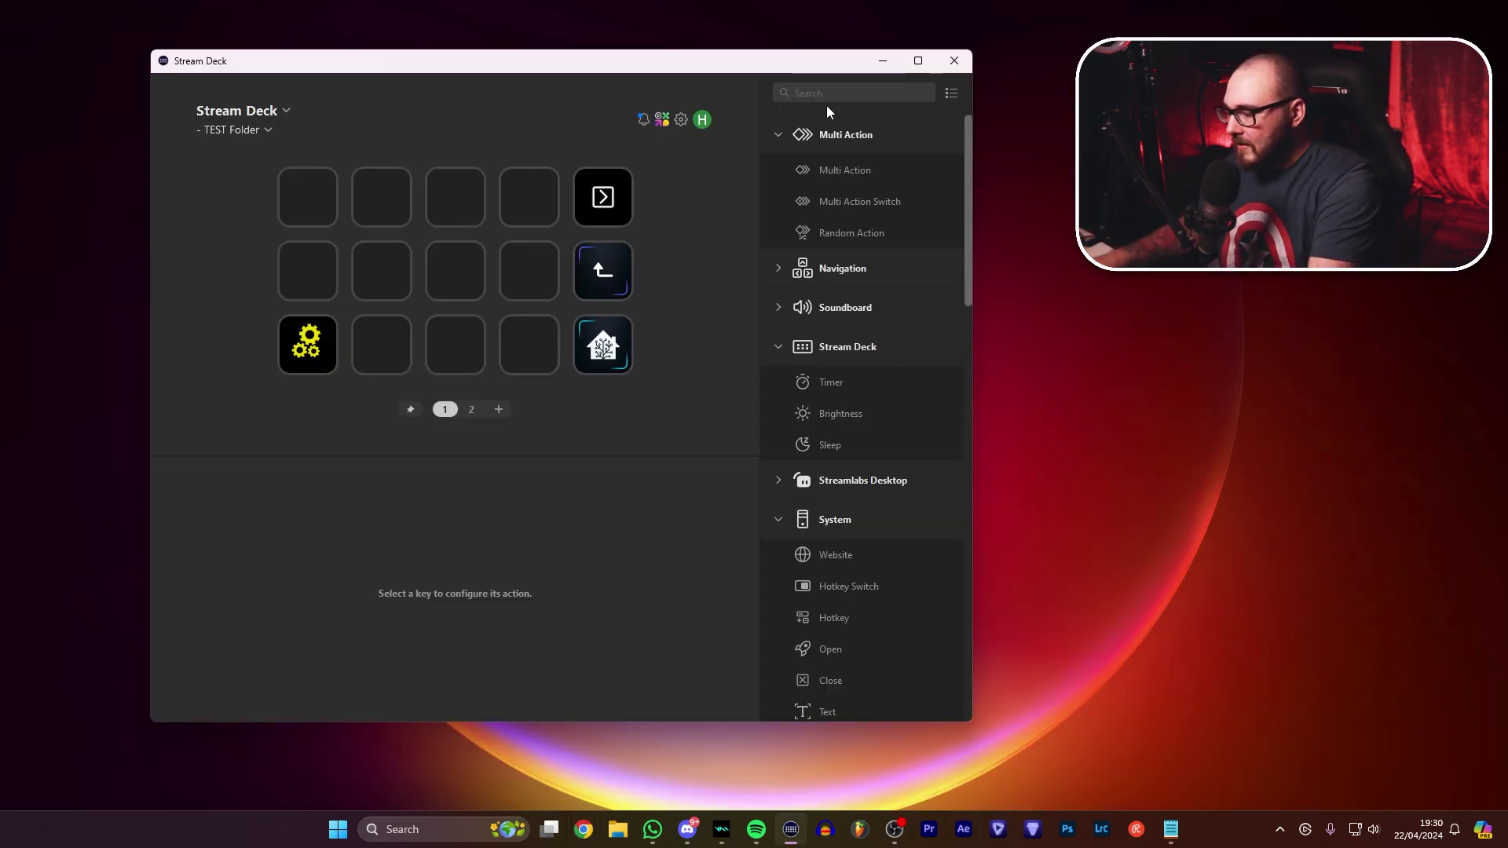
# Place a Super Macro action on the empty top-row middle key and set Long Keypress Time to 1000 ms.
pyautogui.write('super')
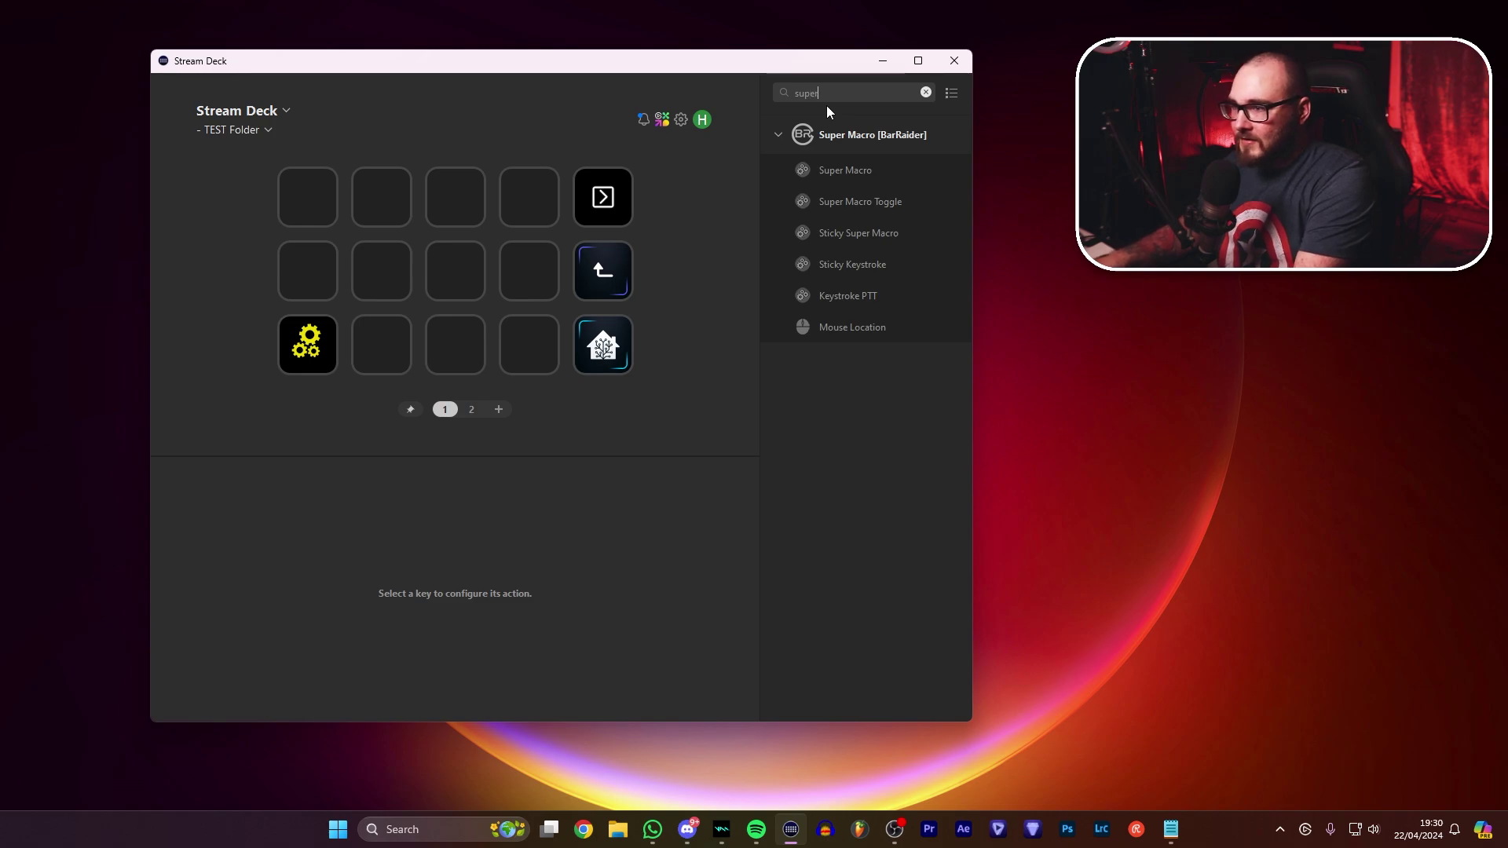
pyautogui.moveTo(859, 168); pyautogui.dragTo(438, 205)
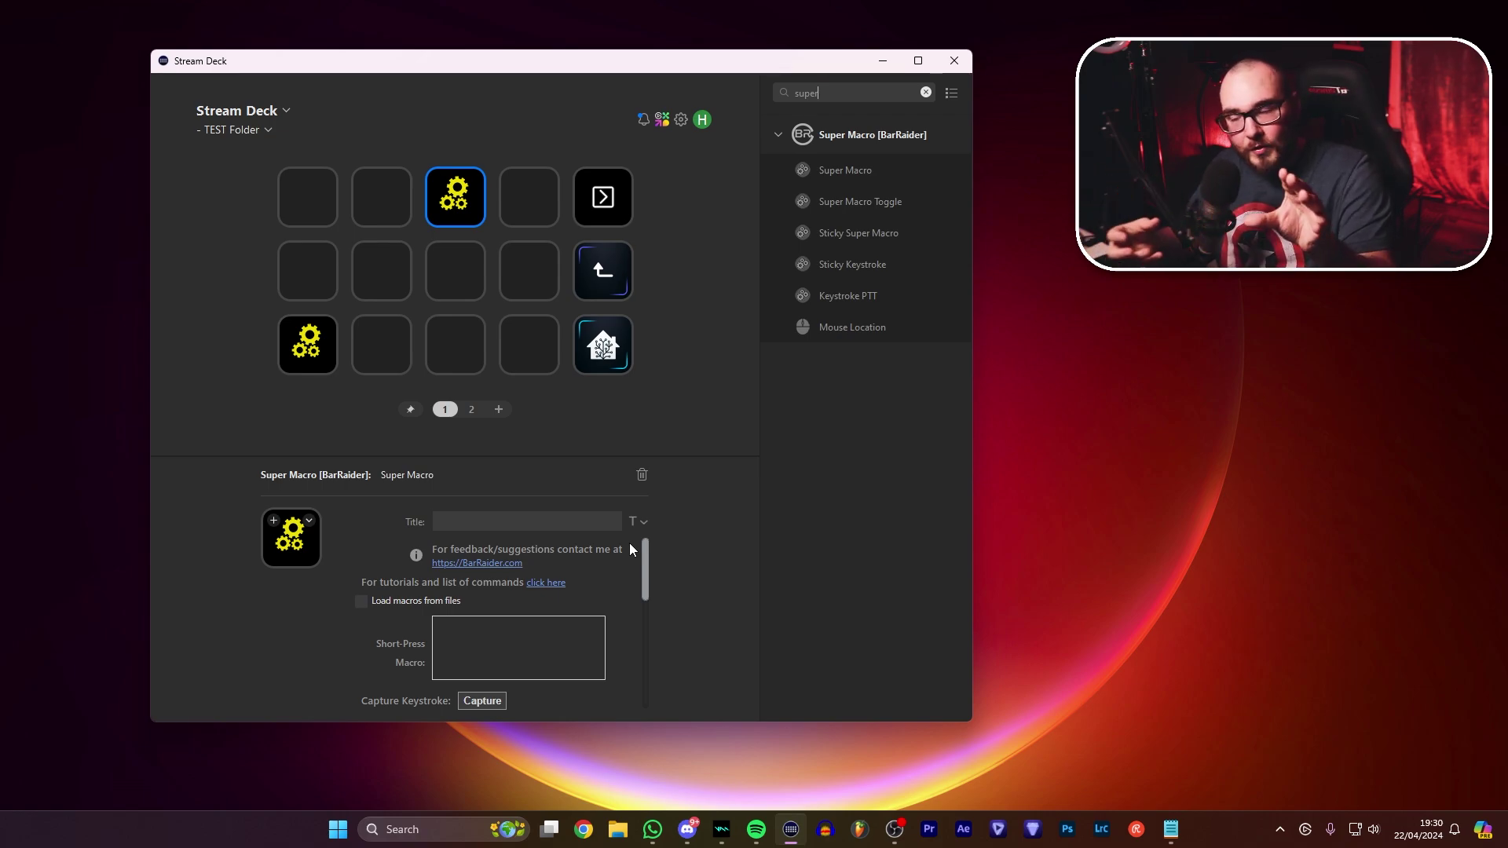
pyautogui.scroll(-1, 649, 568)
pyautogui.scroll(-2, 649, 568)
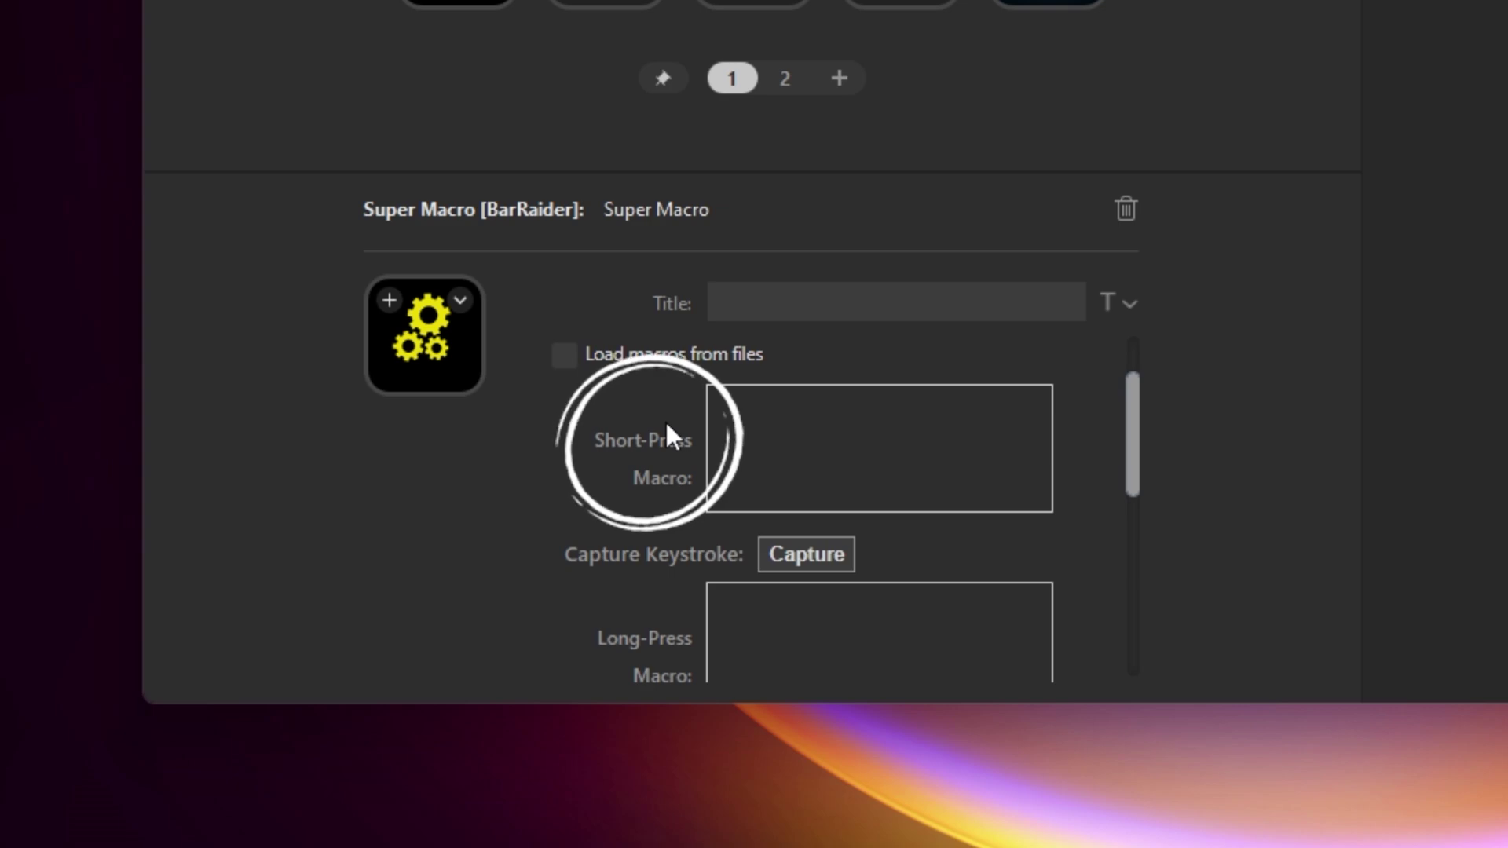
pyautogui.scroll(-2, 1128, 474)
pyautogui.scroll(-1, 1128, 484)
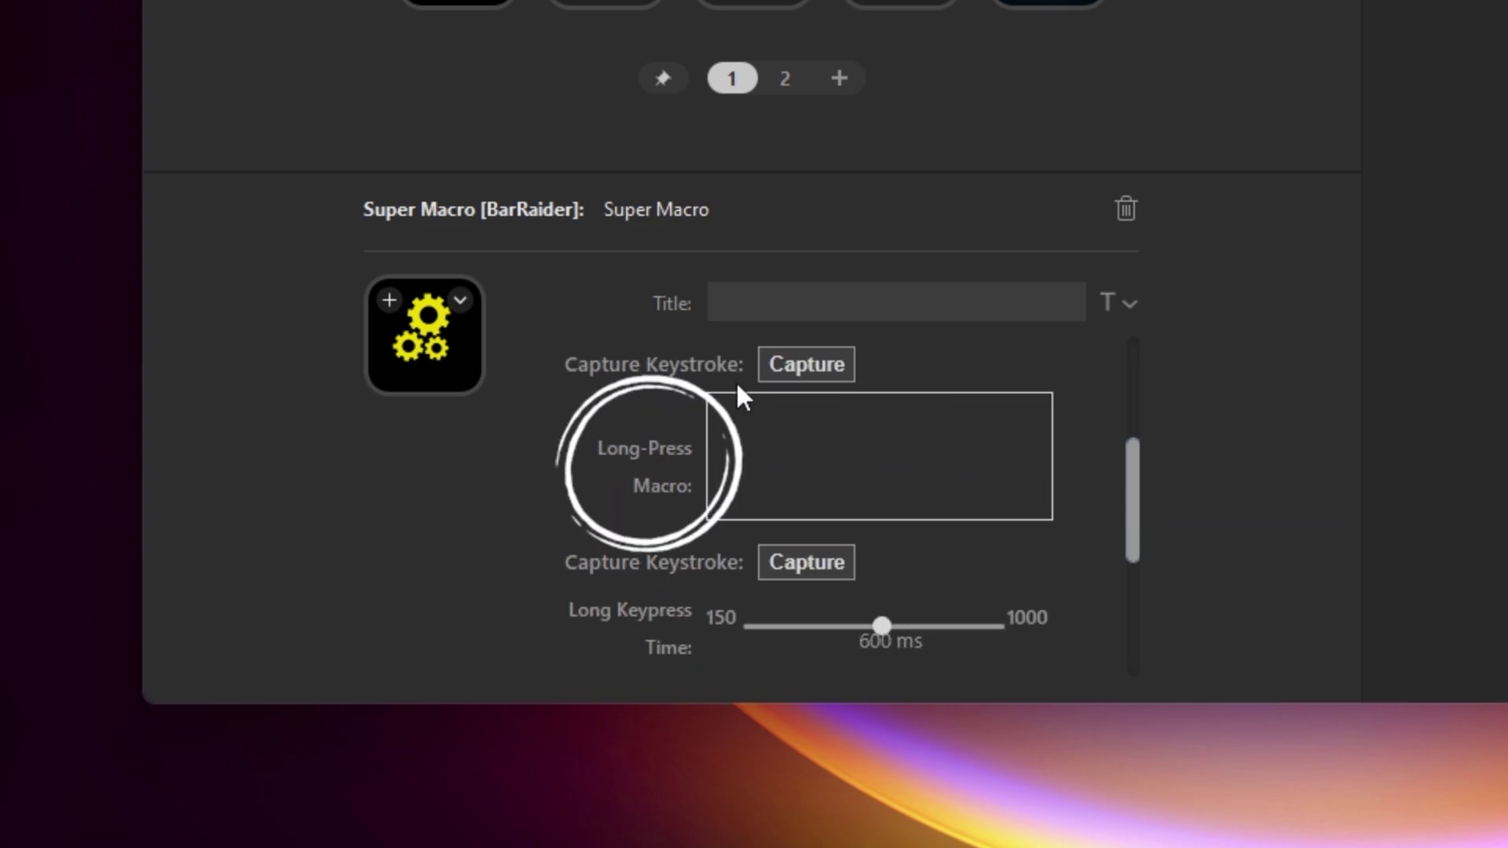
pyautogui.scroll(-1, 1135, 501)
pyautogui.scroll(-2, 1134, 503)
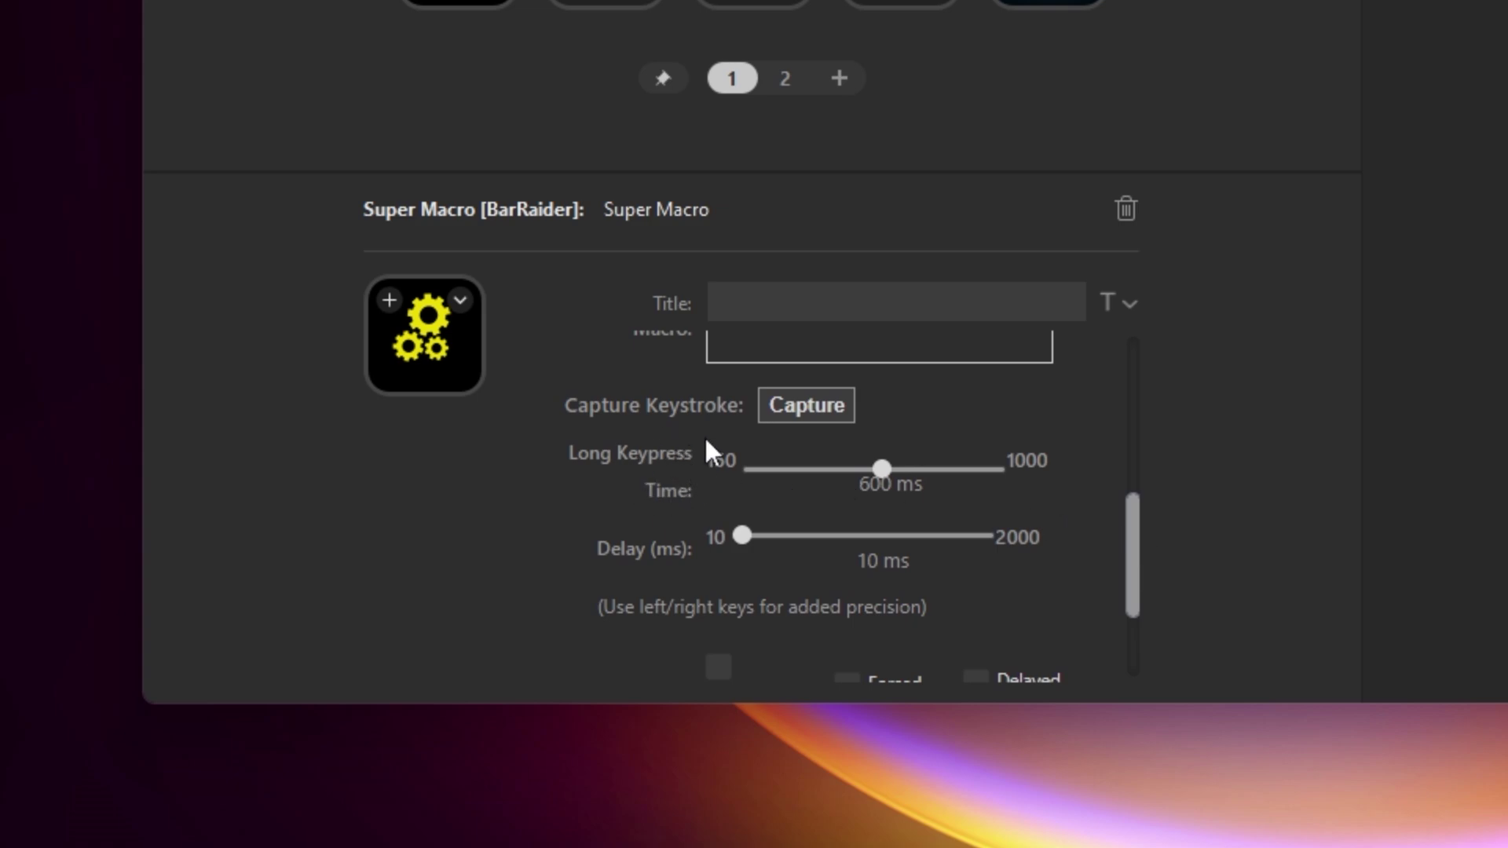
pyautogui.moveTo(834, 457)
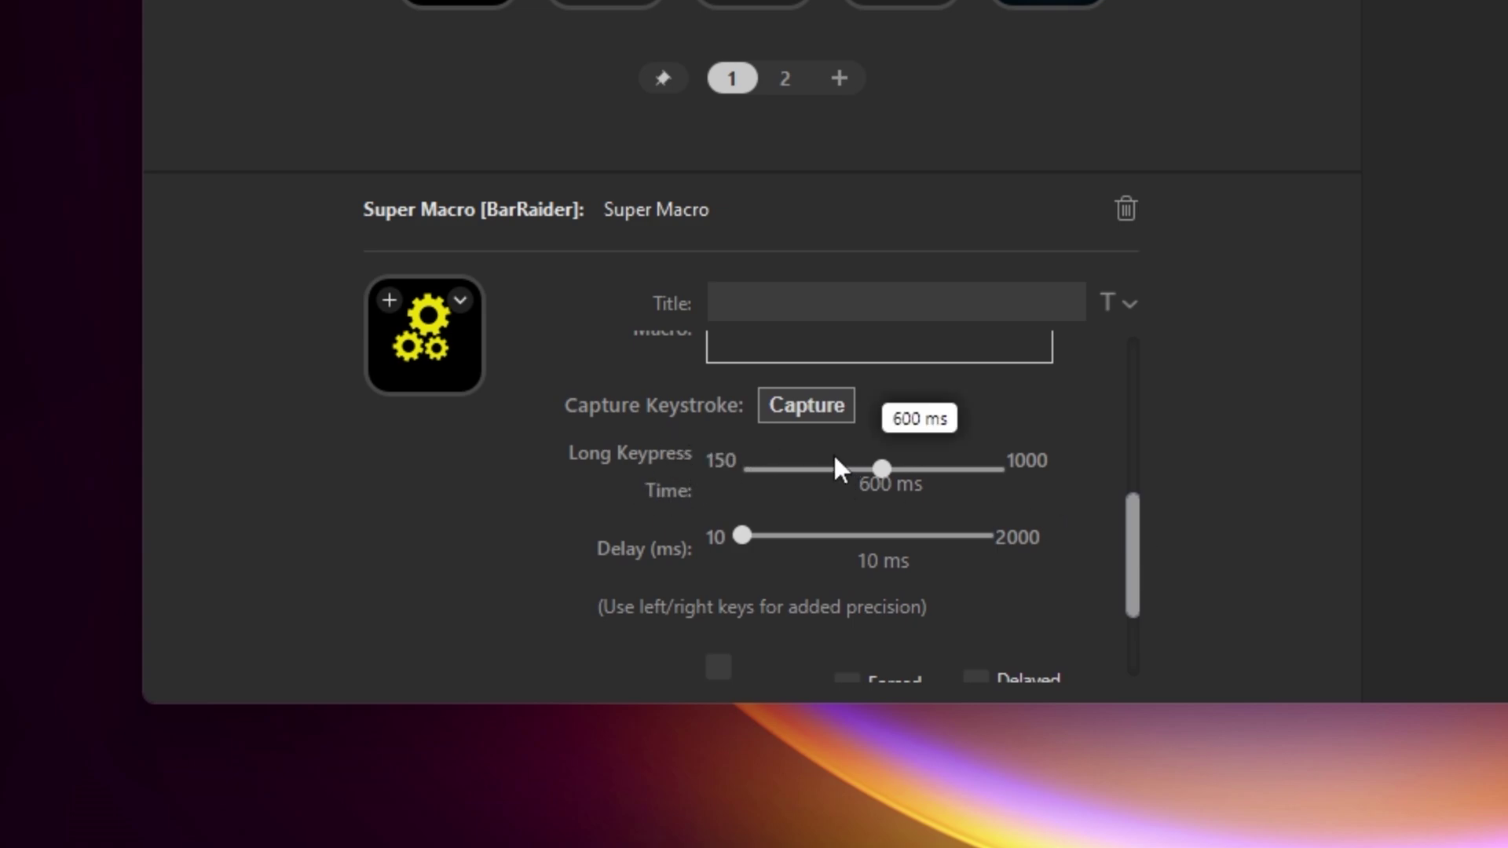
pyautogui.moveTo(882, 469); pyautogui.dragTo(995, 469)
pyautogui.scroll(-2, 604, 339)
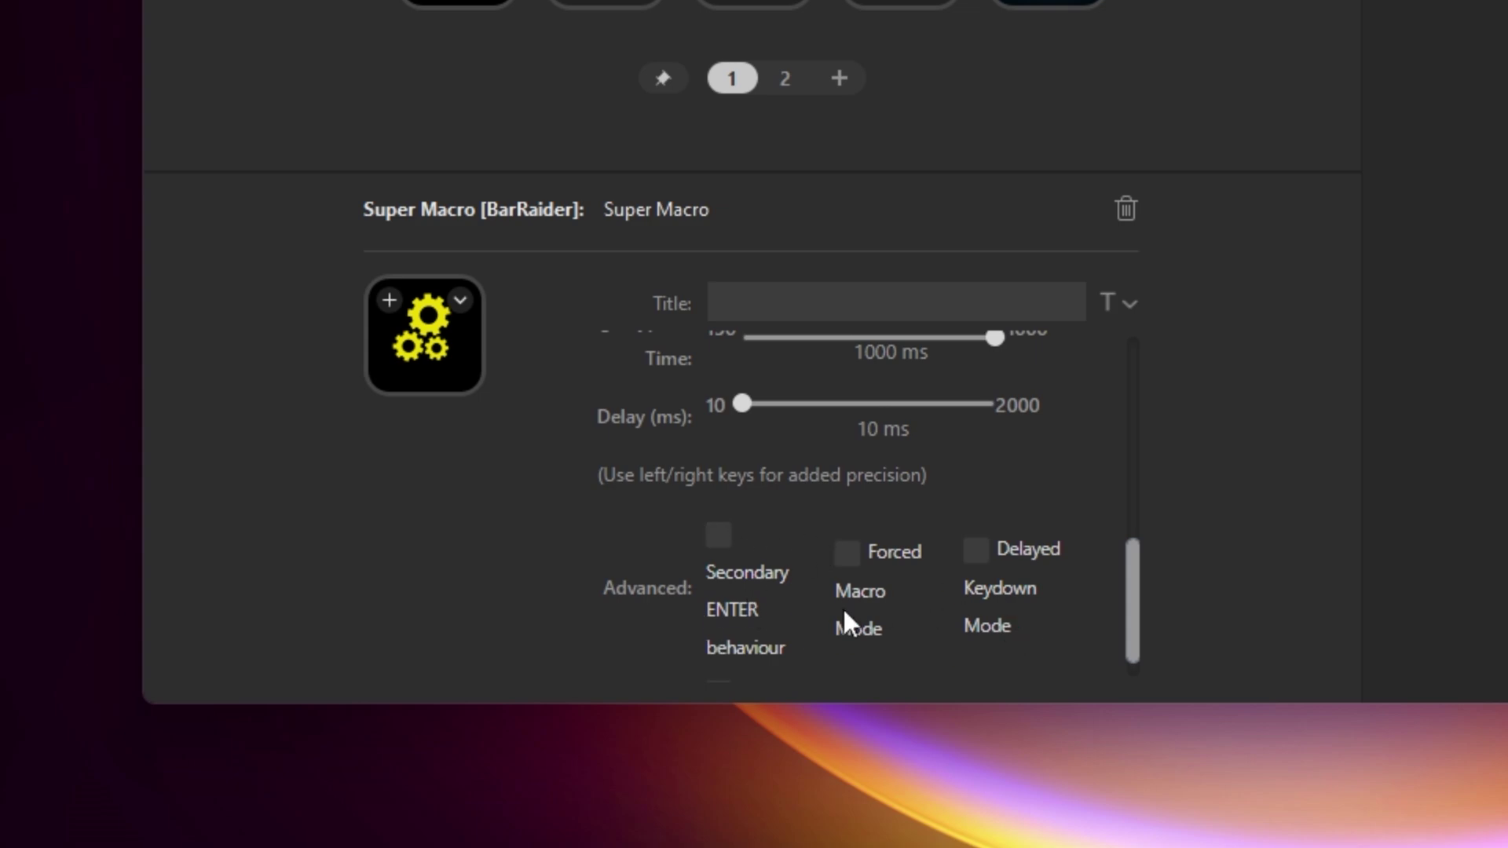
pyautogui.moveTo(1131, 600); pyautogui.dragTo(1125, 386)
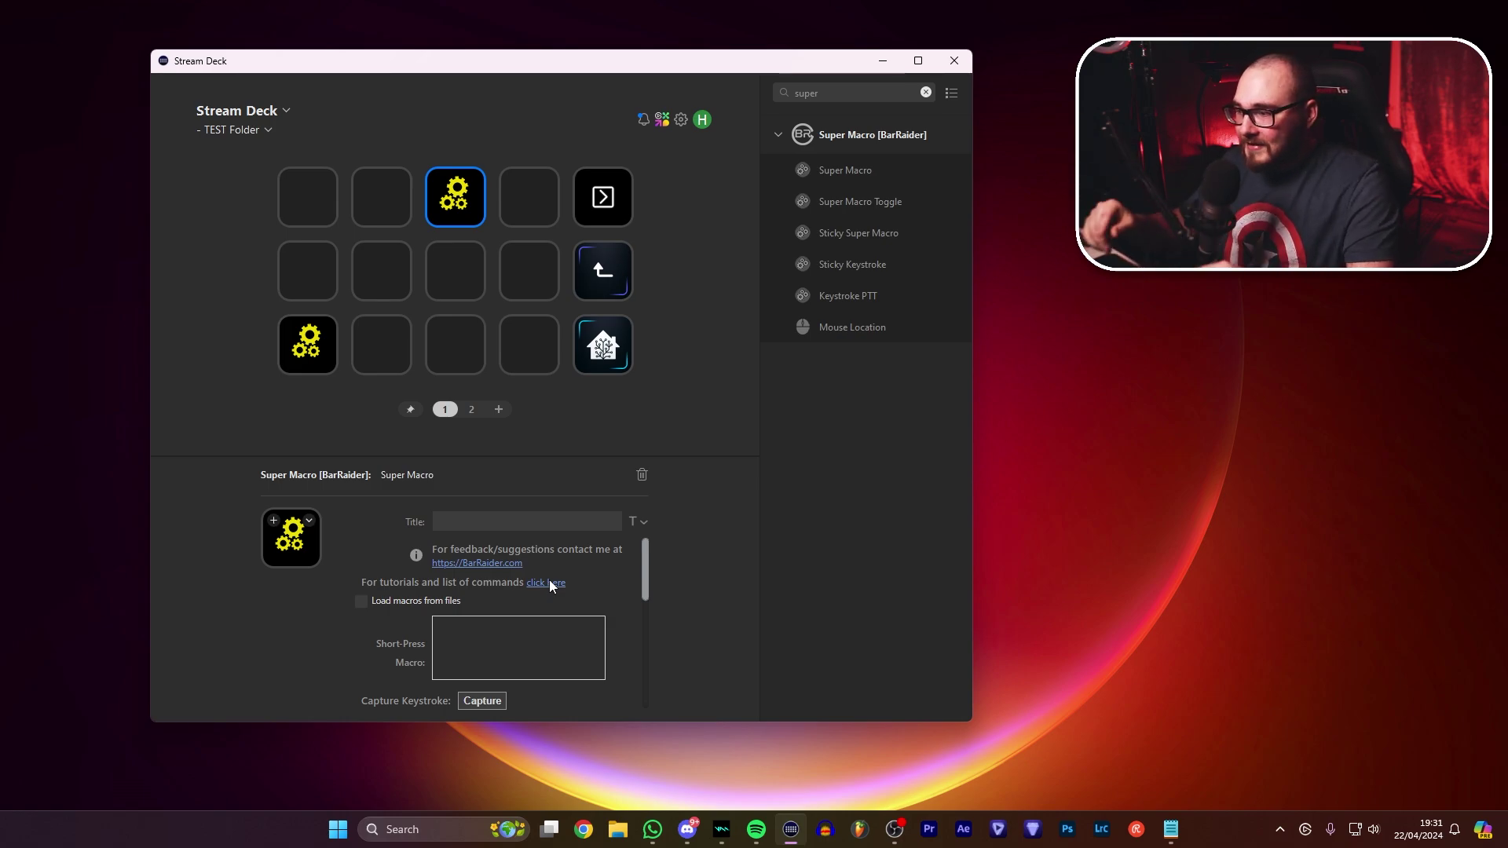
# Open the SuperMacro Getting Started docs from the settings' tutorials link and scroll through them.
pyautogui.click(552, 584)
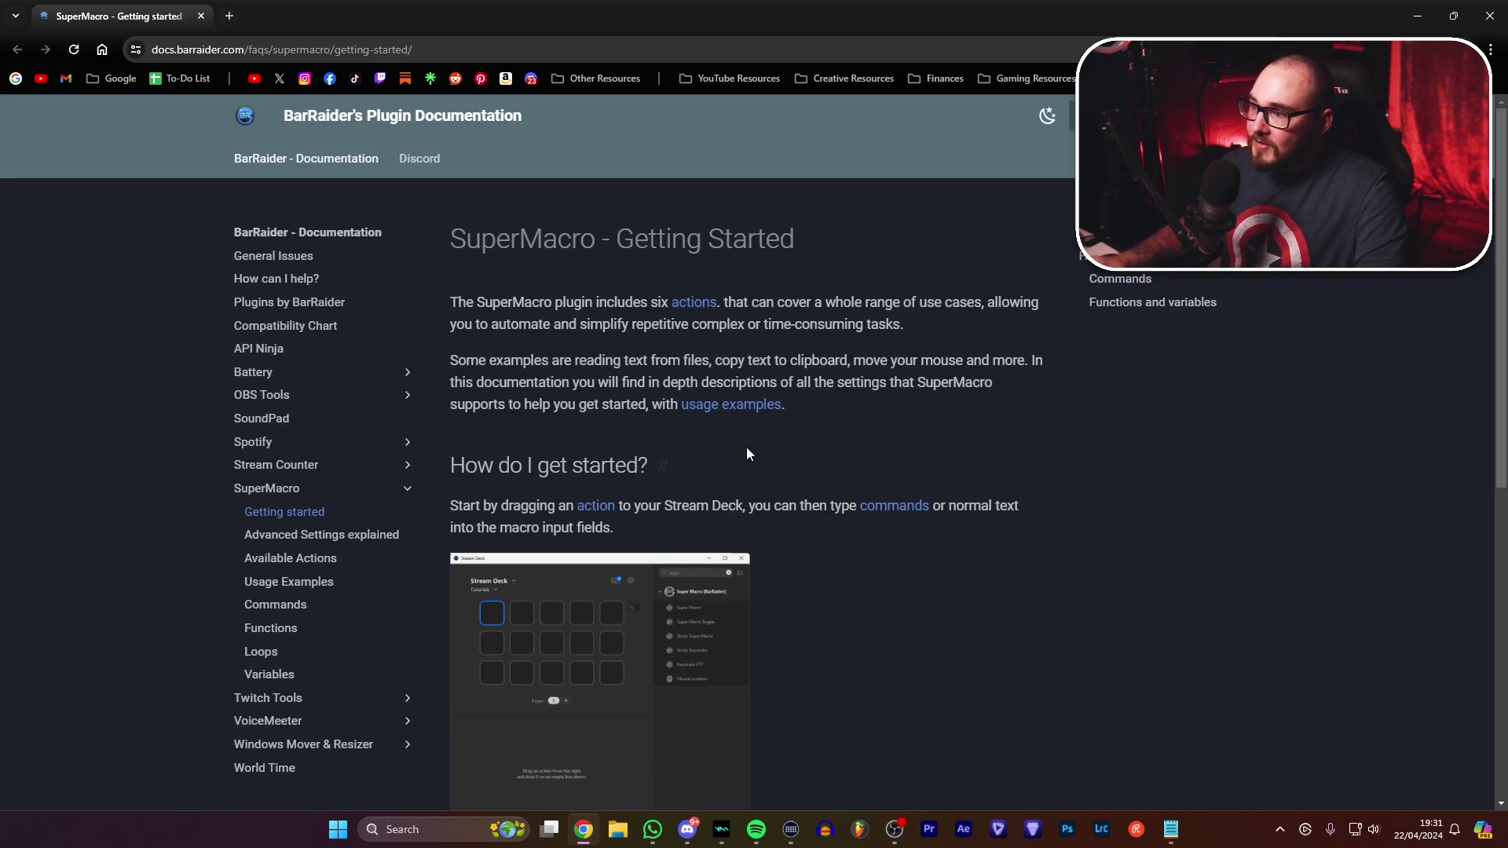
pyautogui.scroll(-1, 758, 445)
pyautogui.scroll(-5, 758, 445)
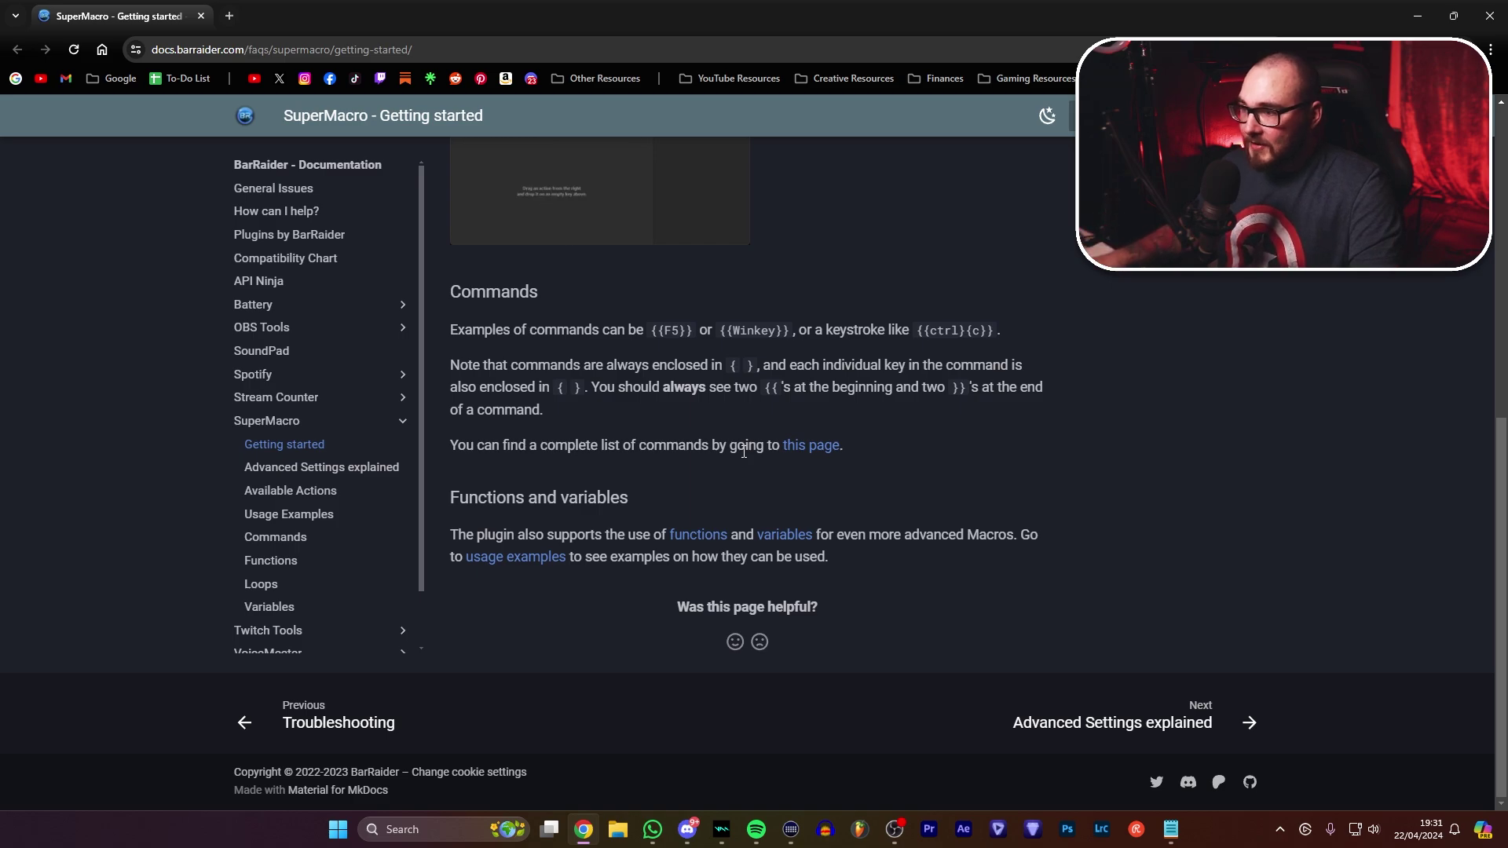
pyautogui.hotkey('alt', 'Tab')
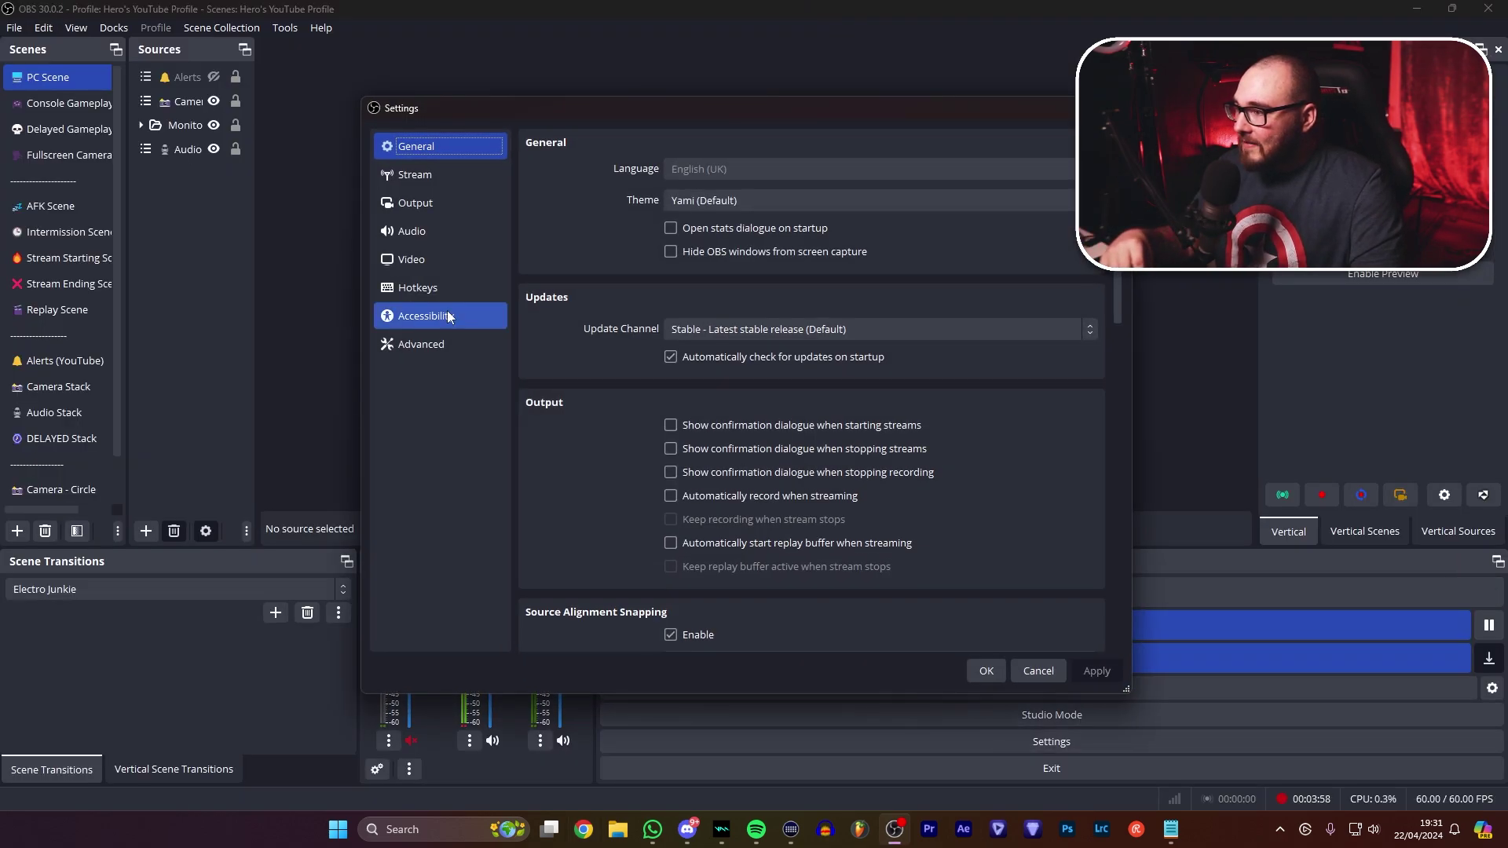
# Open OBS Studio's Settings window to look at its hotkeys.
pyautogui.click(436, 281)
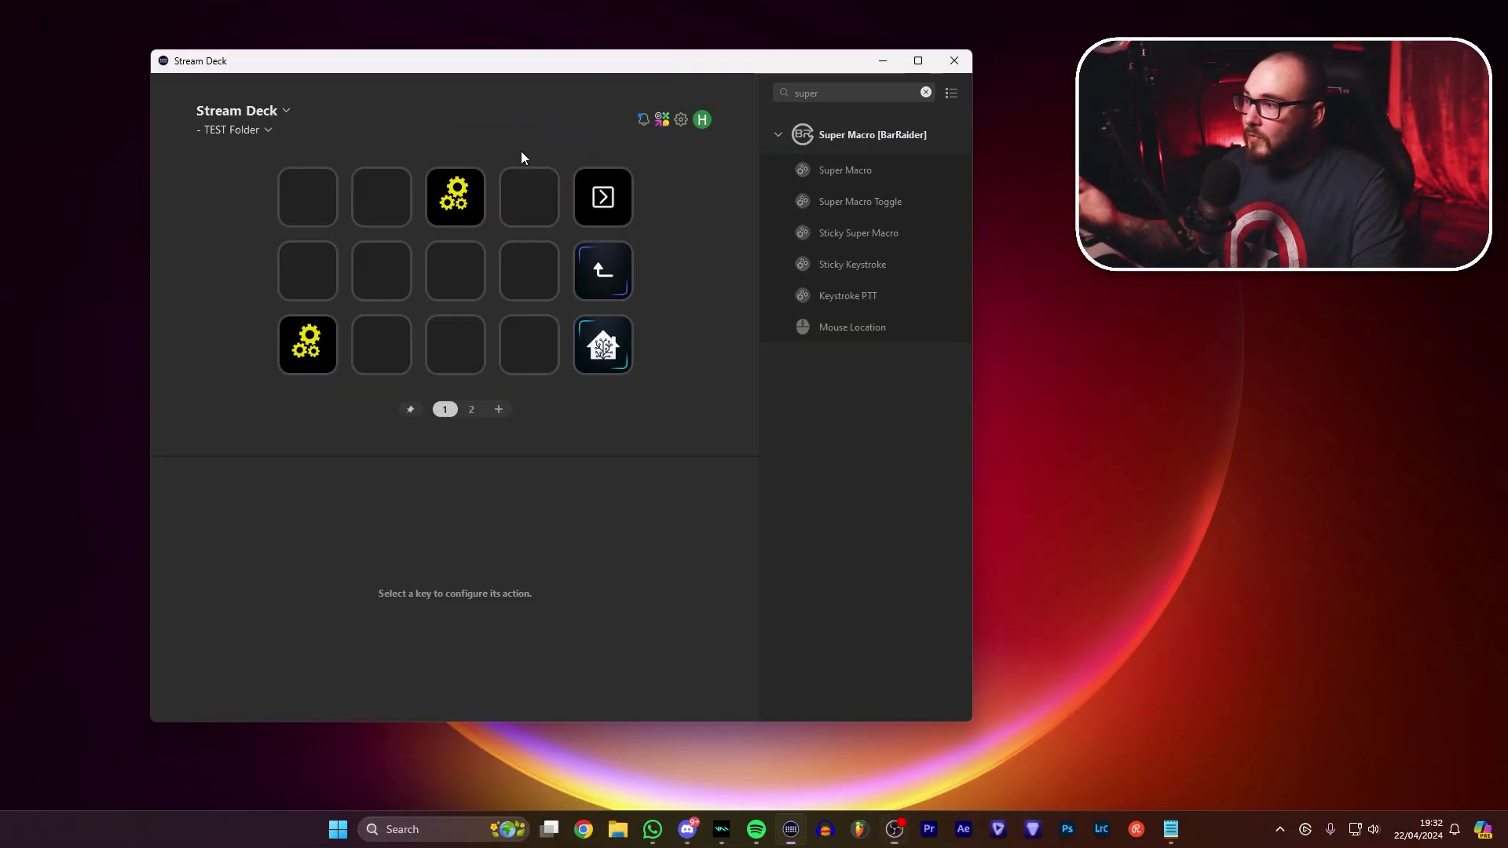
pyautogui.click(452, 191)
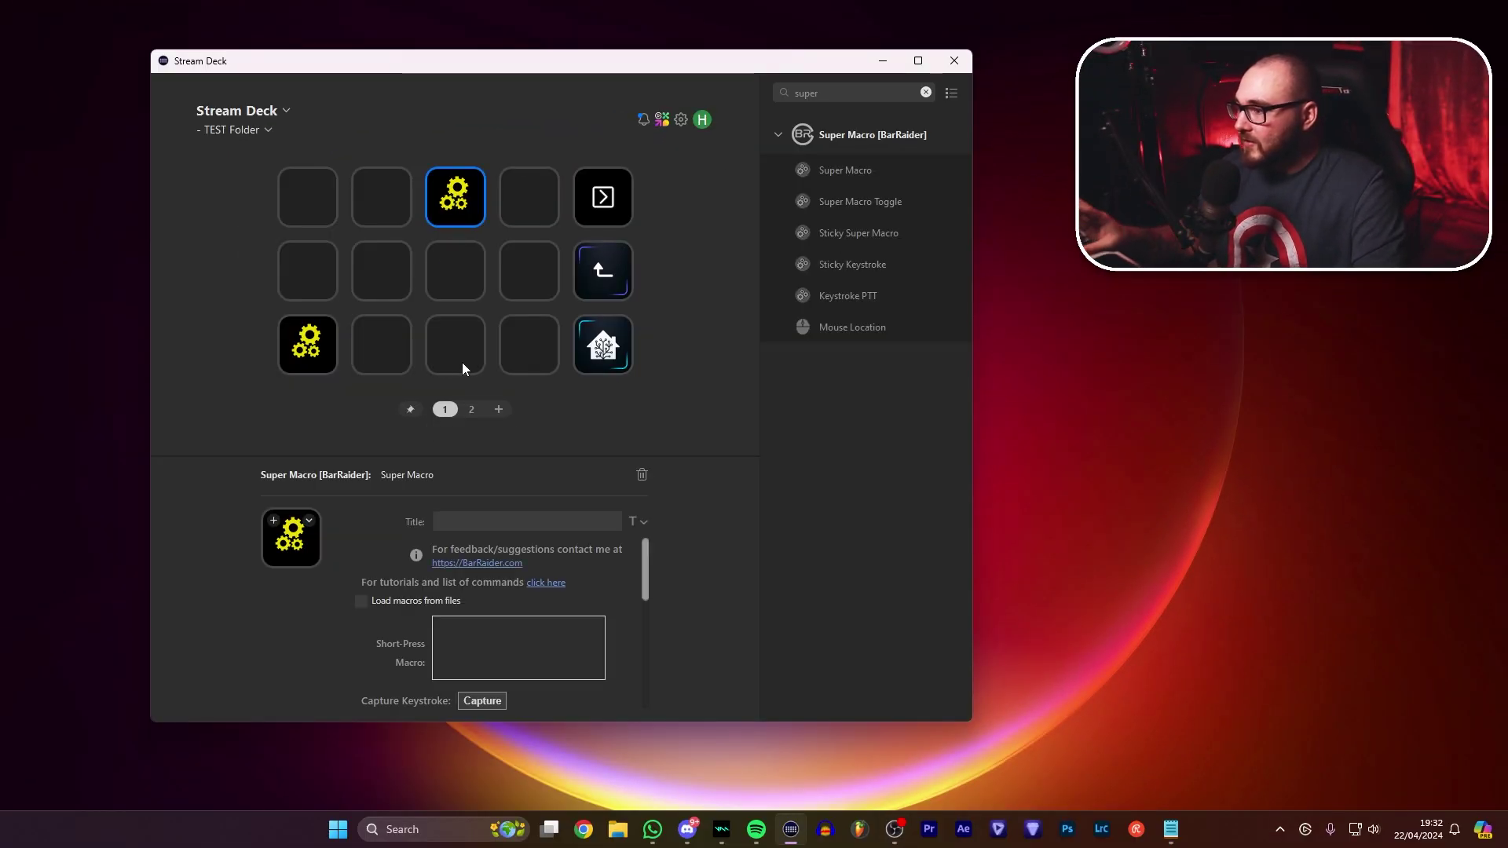
pyautogui.moveTo(644, 555); pyautogui.dragTo(648, 589)
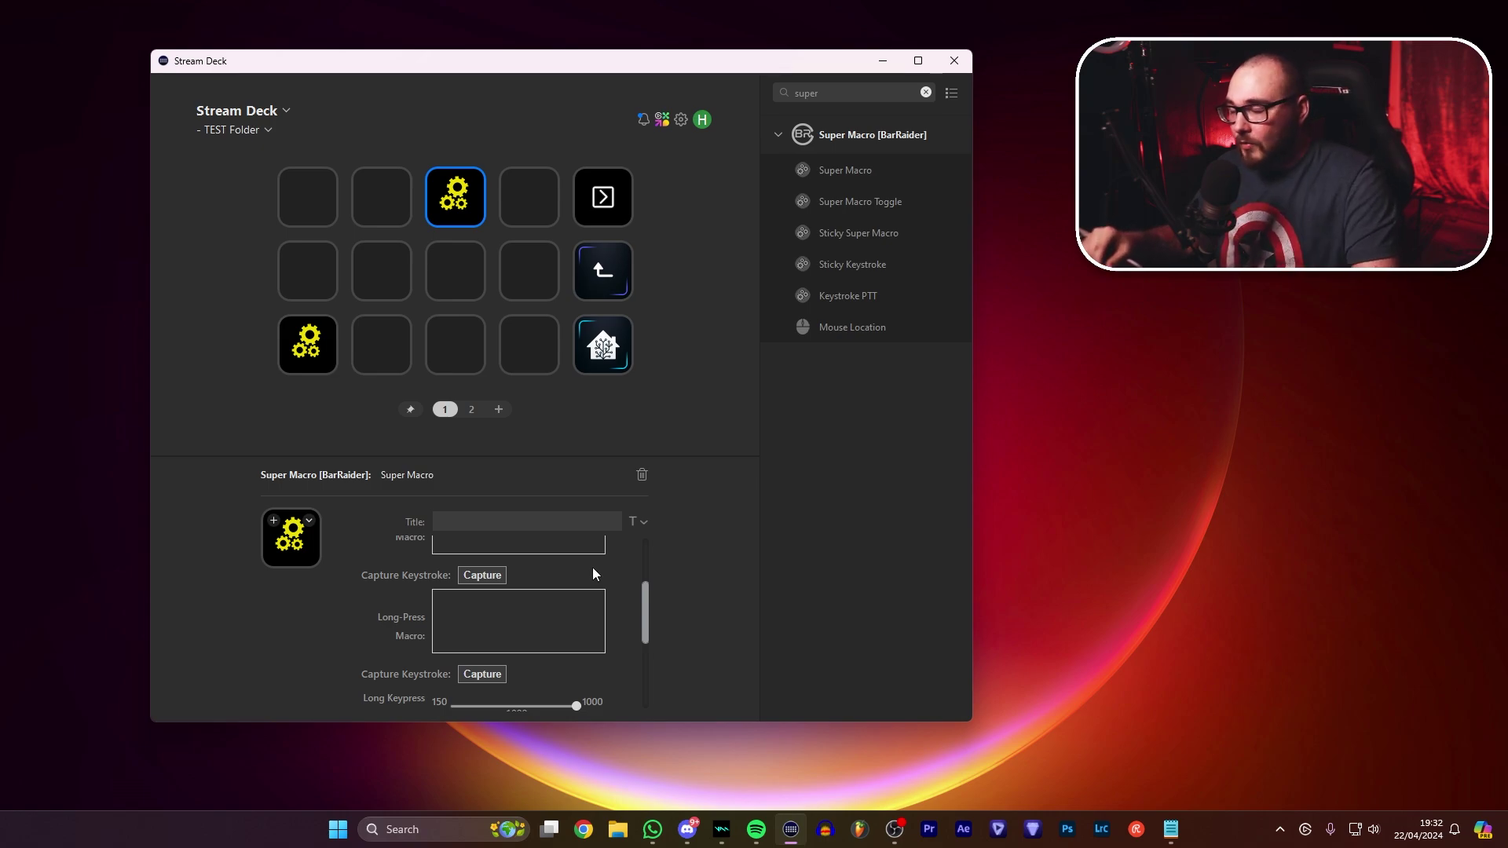
pyautogui.click(484, 676)
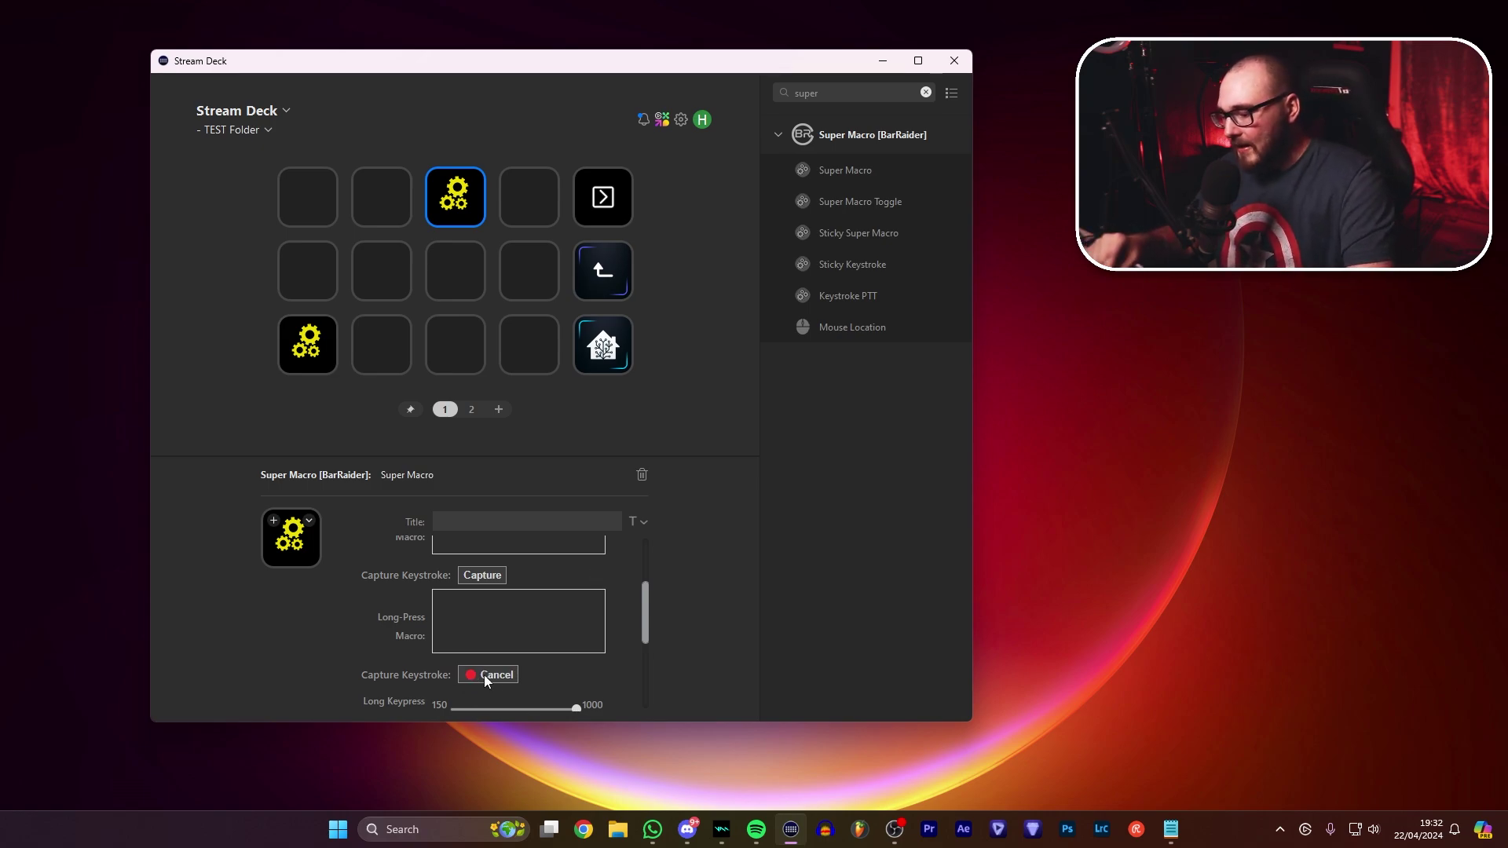
pyautogui.press('1')
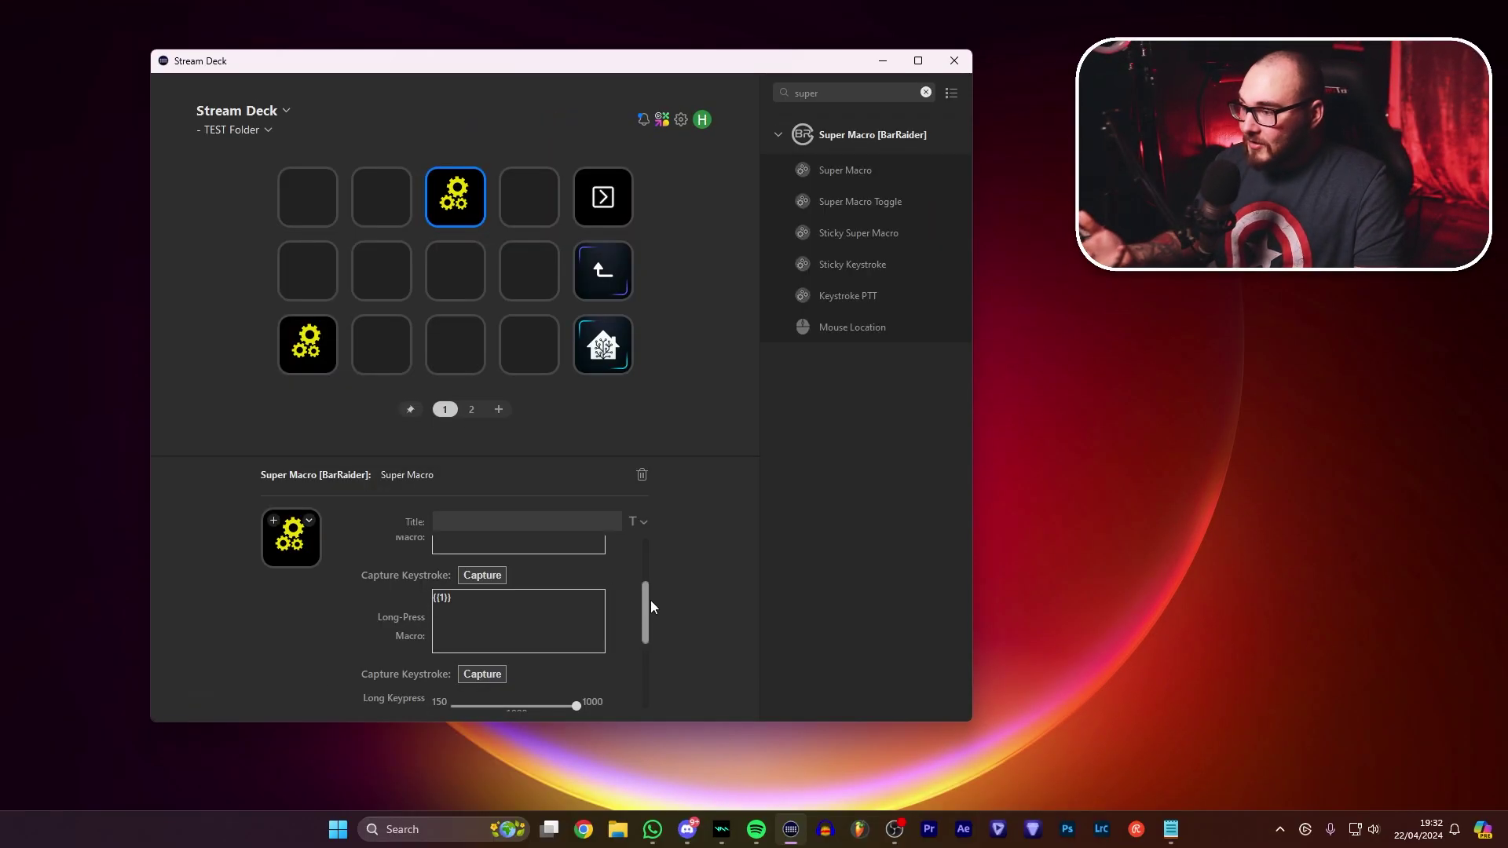
pyautogui.scroll(2, 646, 599)
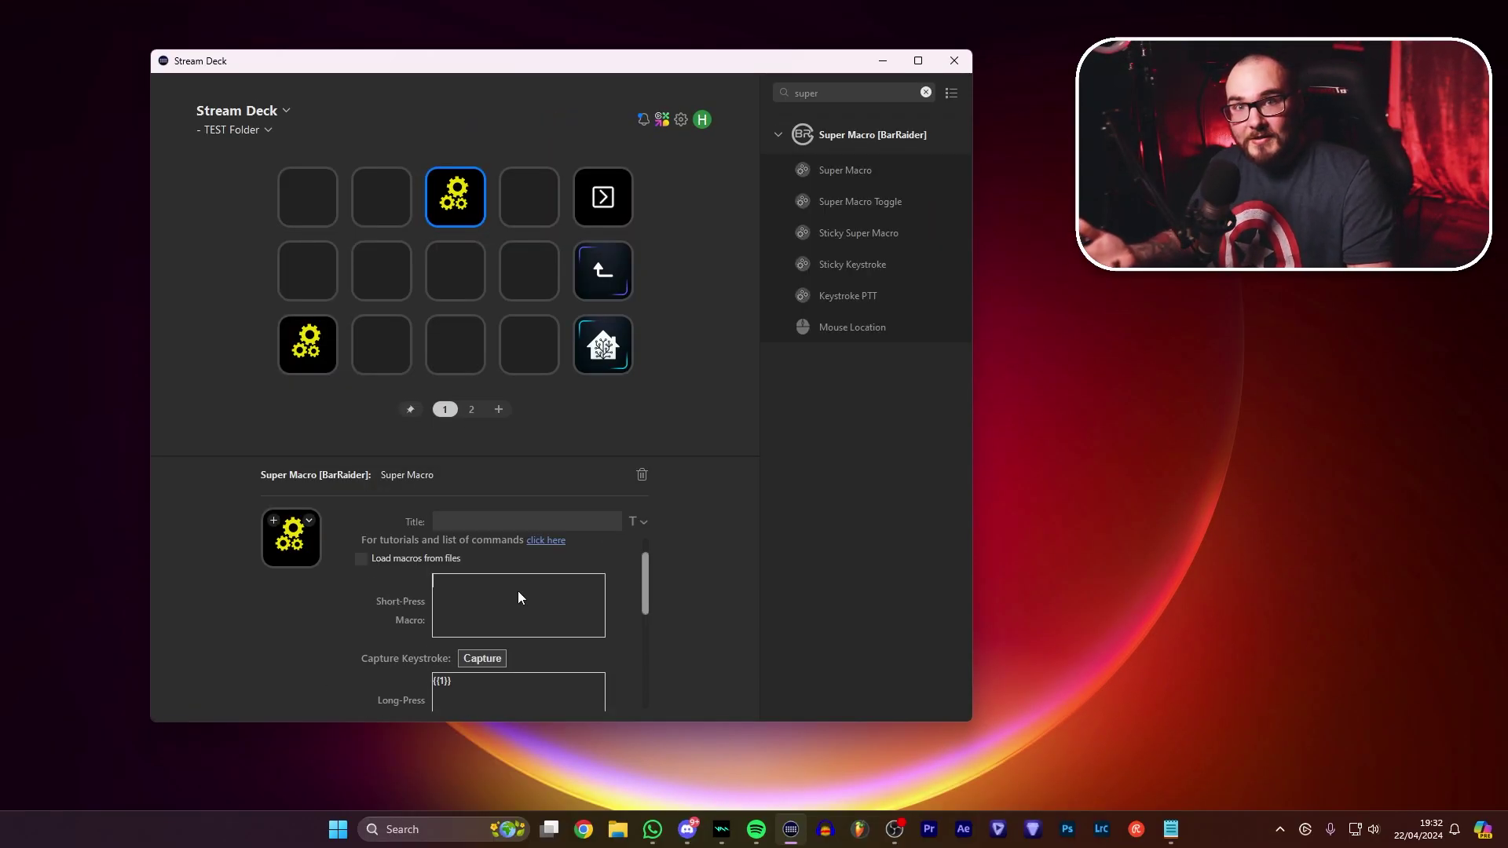
pyautogui.click(489, 658)
pyautogui.hotkey('ctrl', 'c')
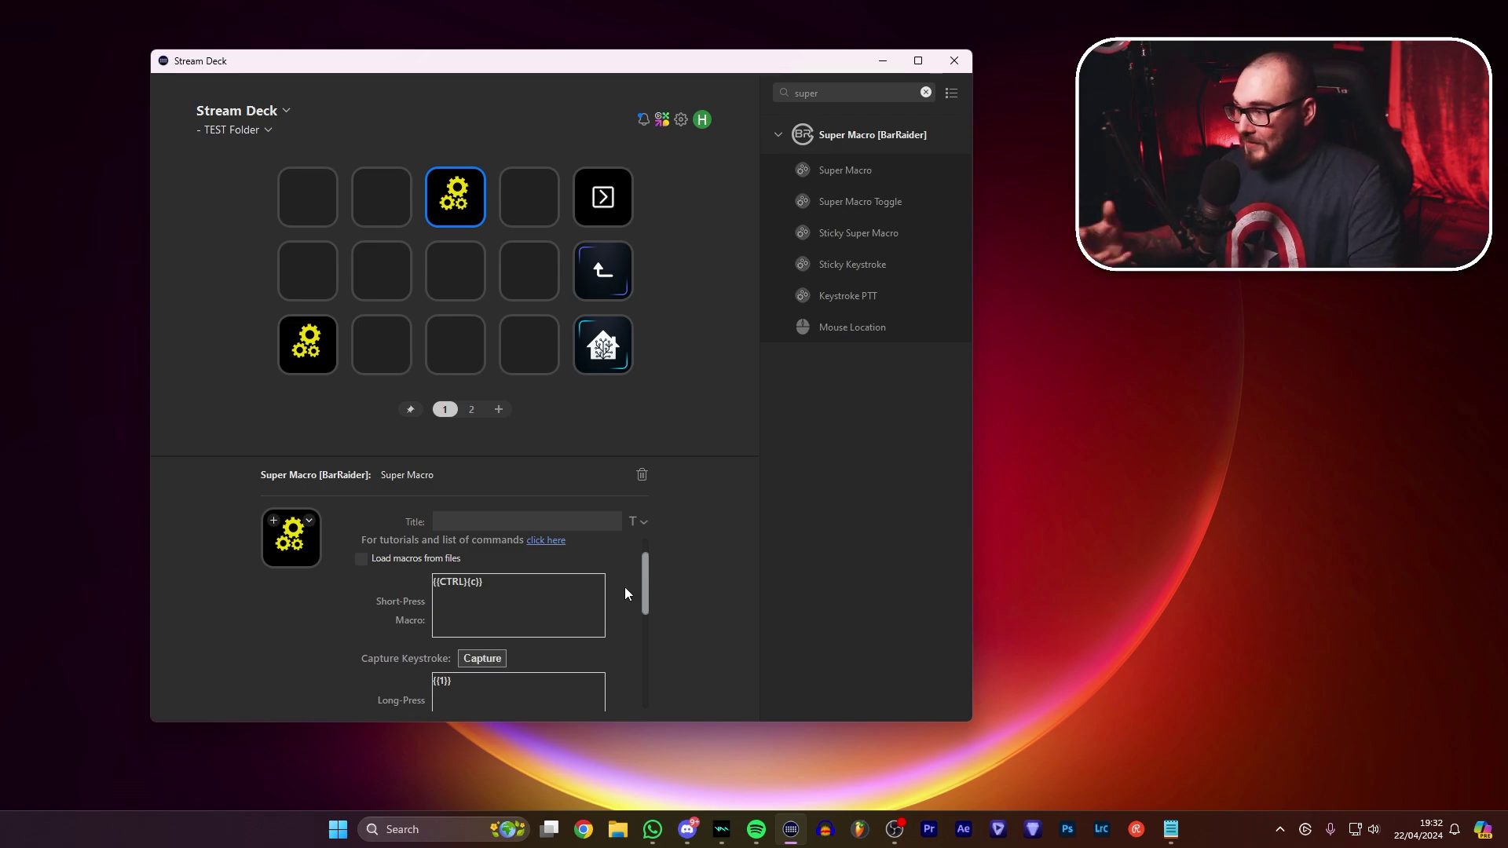
pyautogui.scroll(-1, 645, 595)
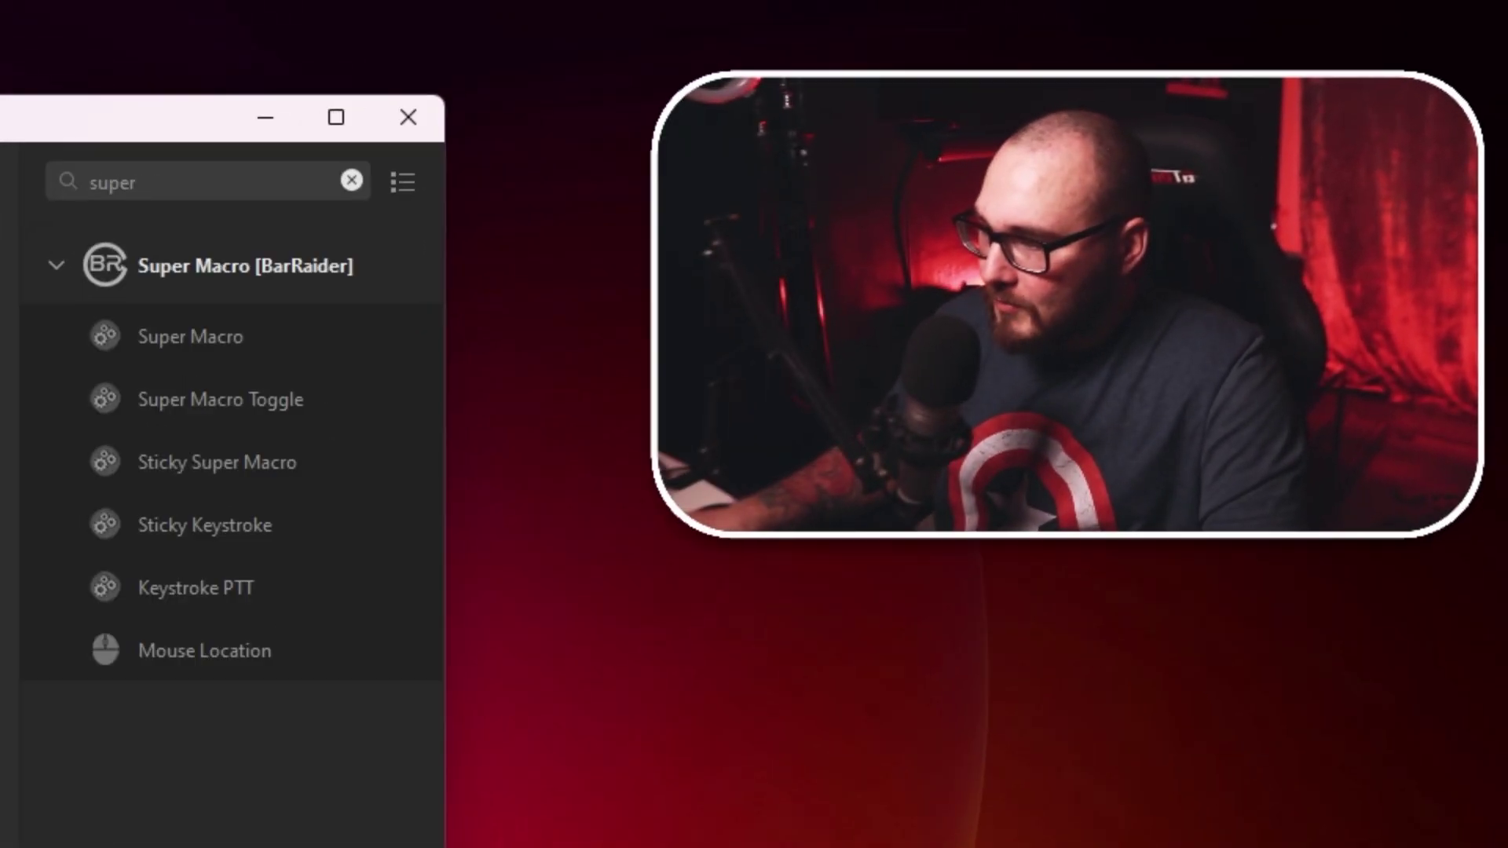
pyautogui.click(482, 665)
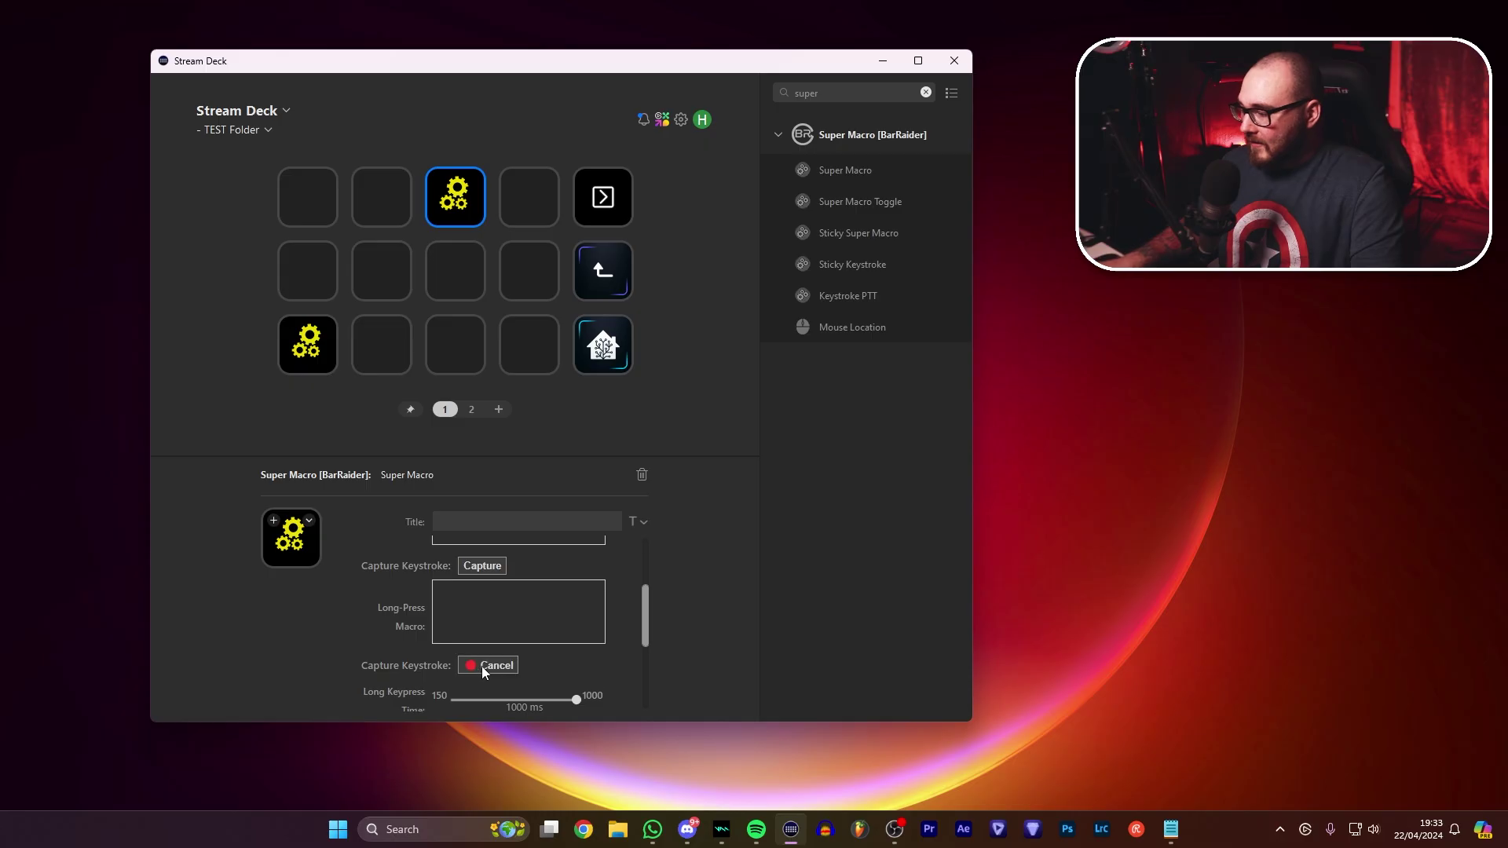
pyautogui.hotkey('ctrl', 'v')
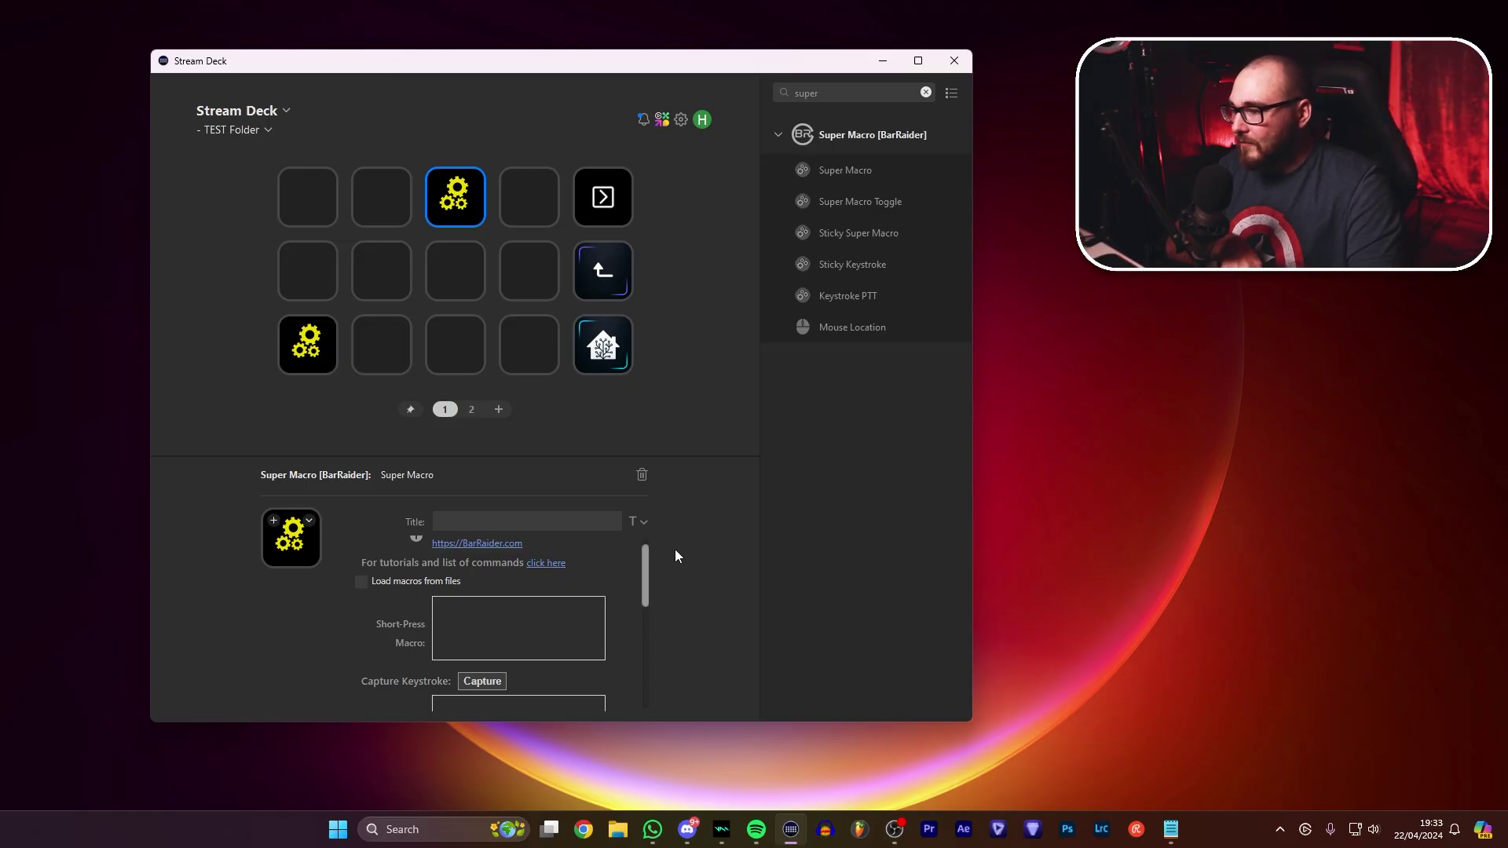
pyautogui.scroll(-2, 645, 582)
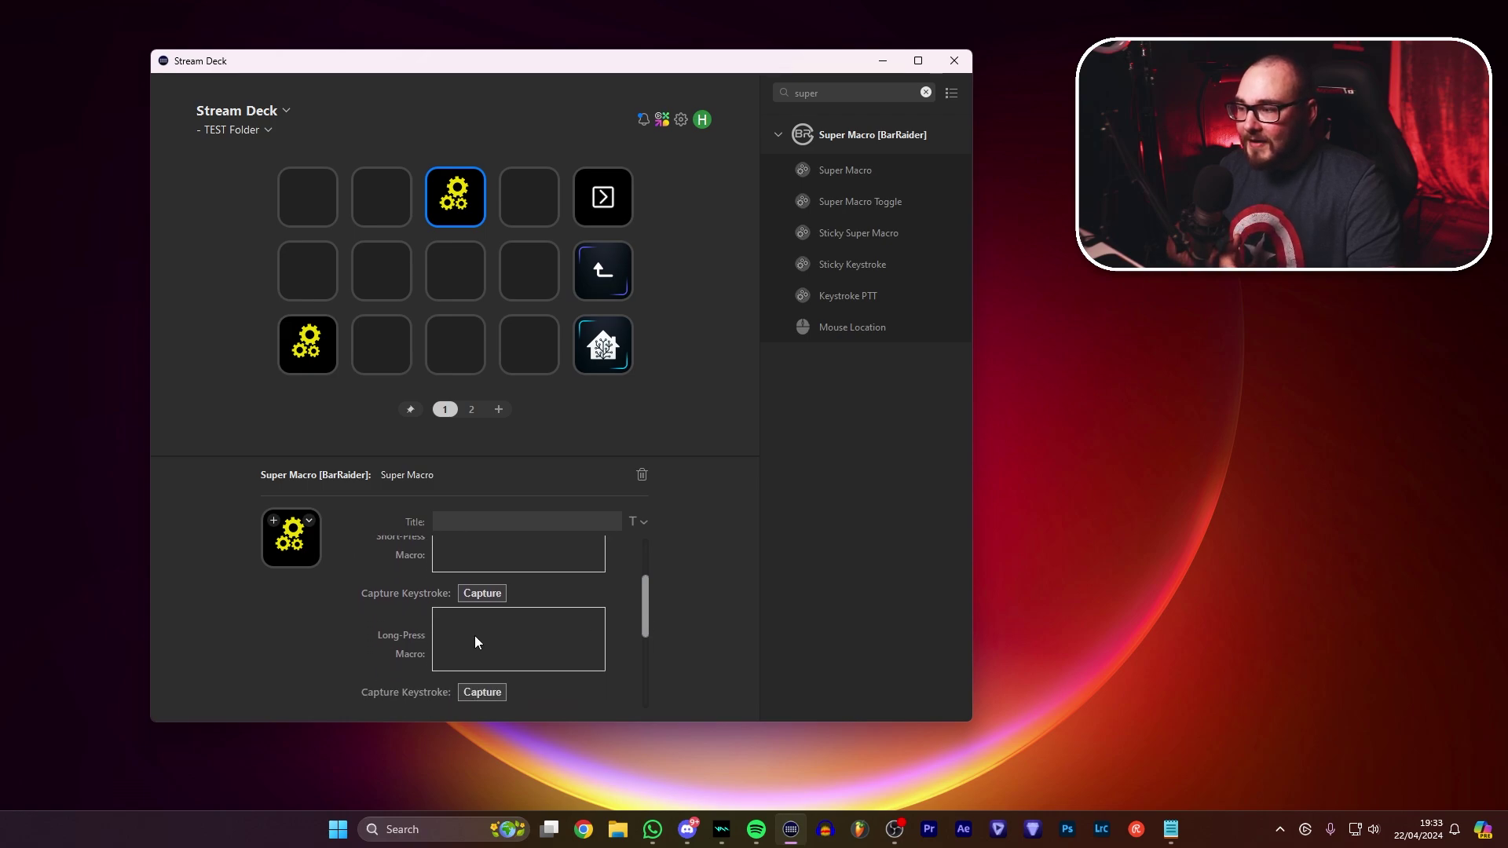
pyautogui.click(493, 628)
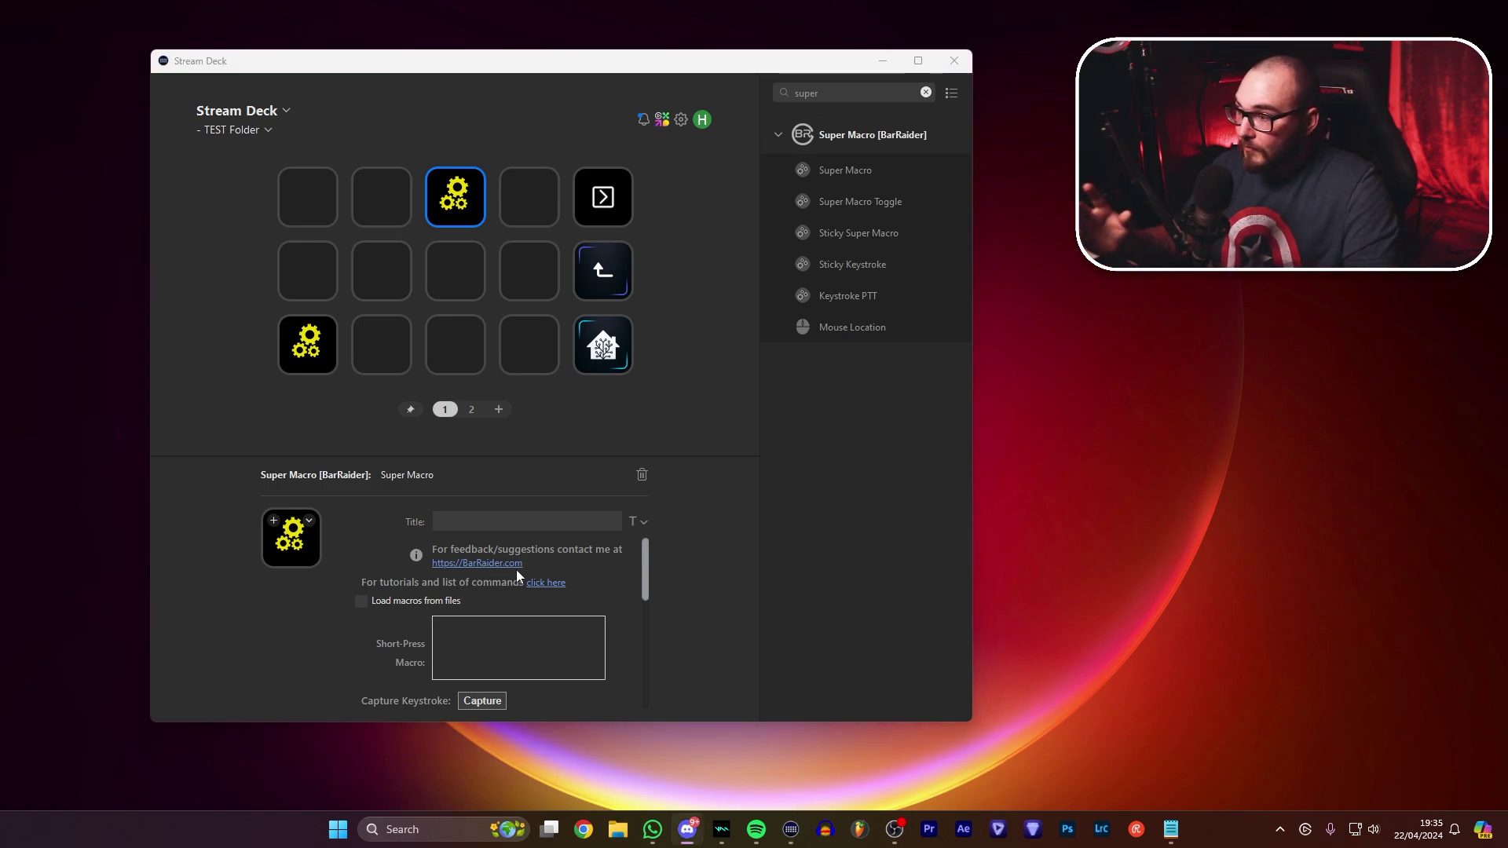
# Look over the Commands section of the SuperMacro docs, then close the tab and return to Stream Deck.
pyautogui.click(546, 582)
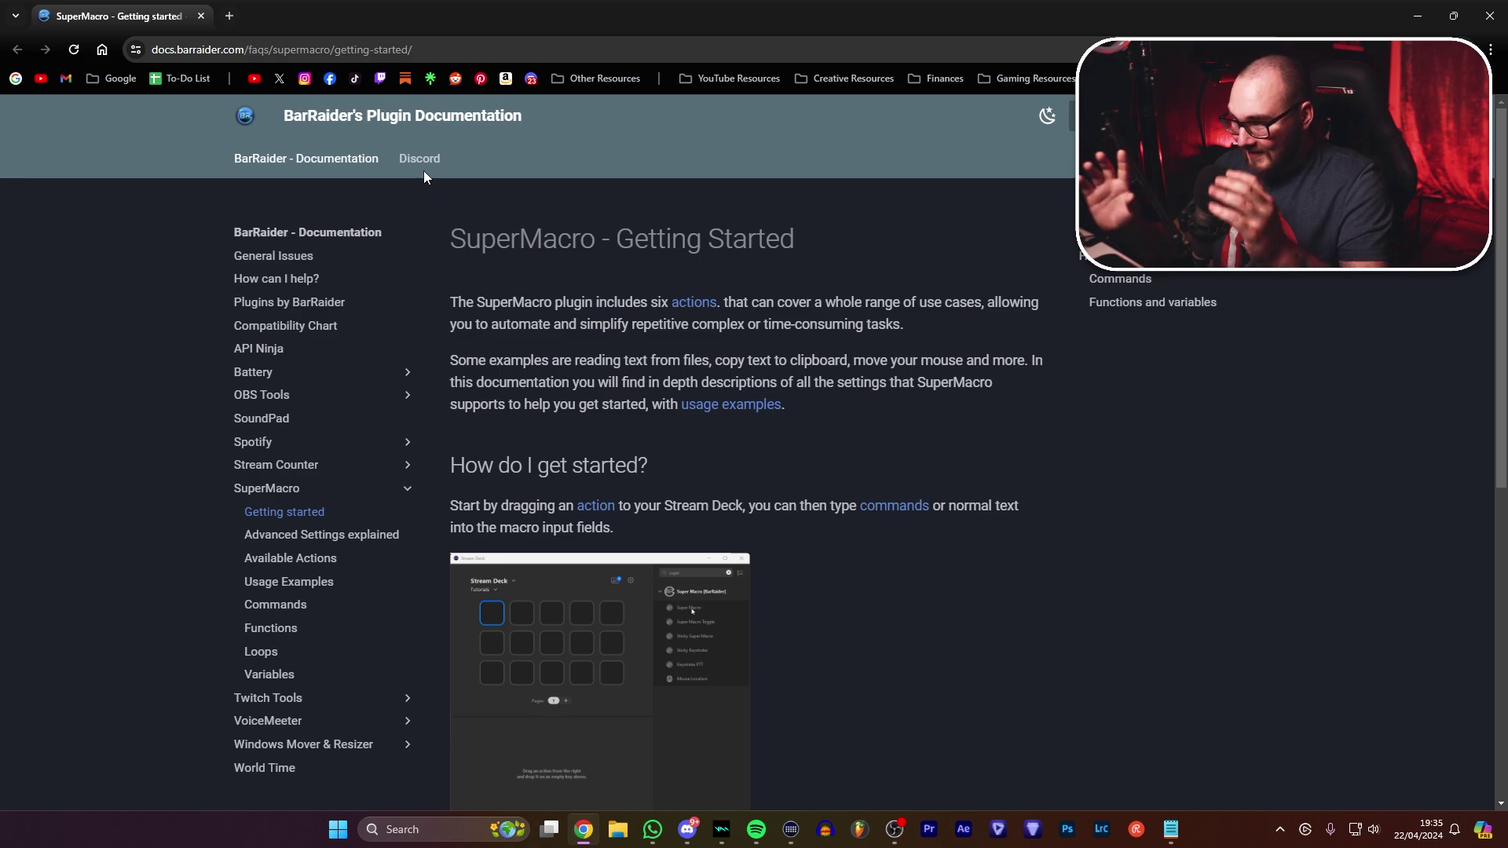
pyautogui.scroll(-6, 905, 341)
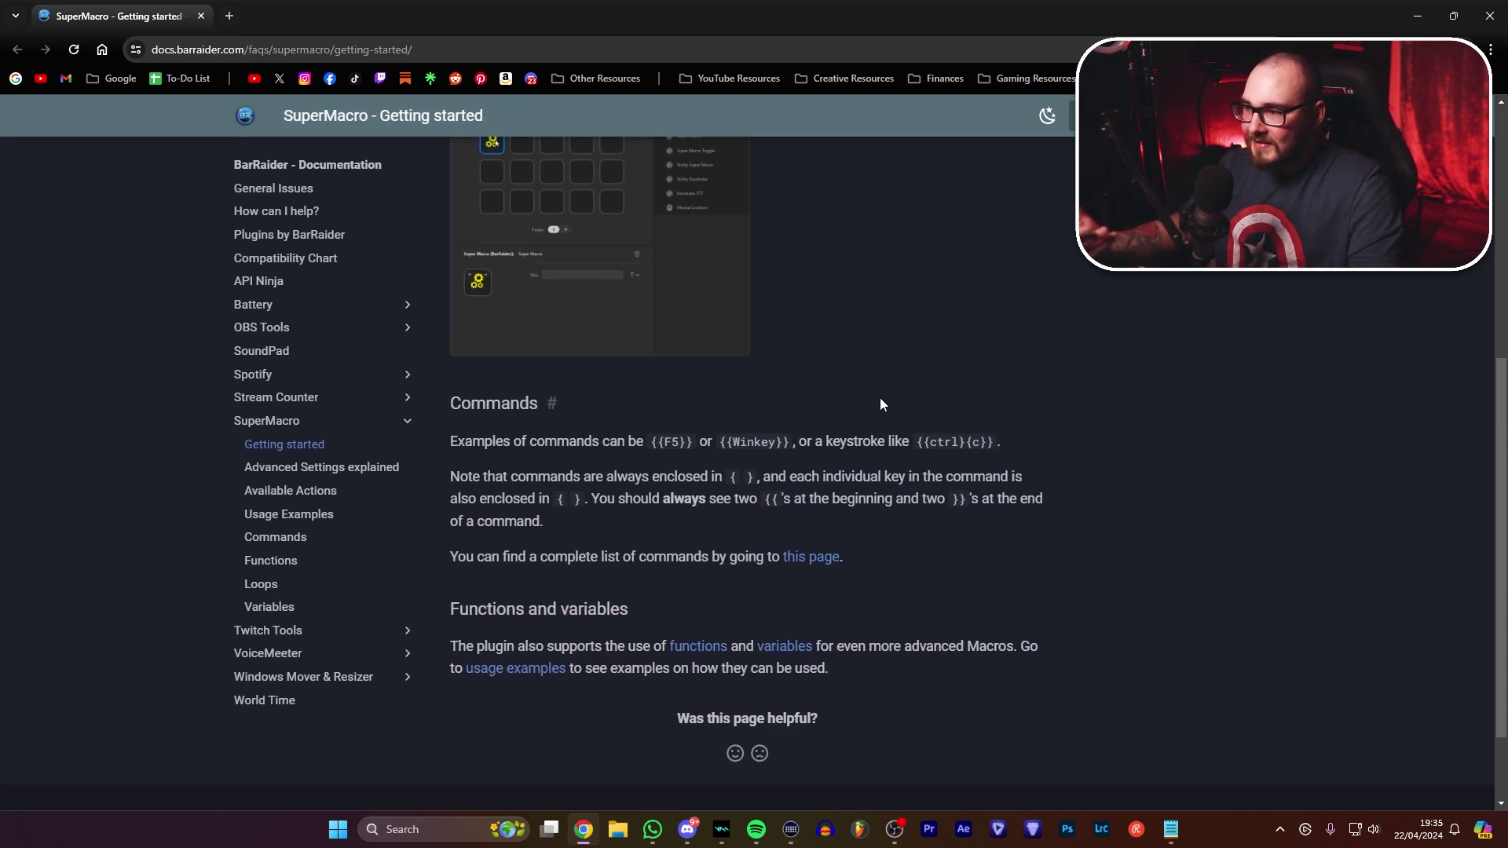
pyautogui.hotkey('ctrl', 'w')
pyautogui.moveTo(643, 564); pyautogui.dragTo(655, 598)
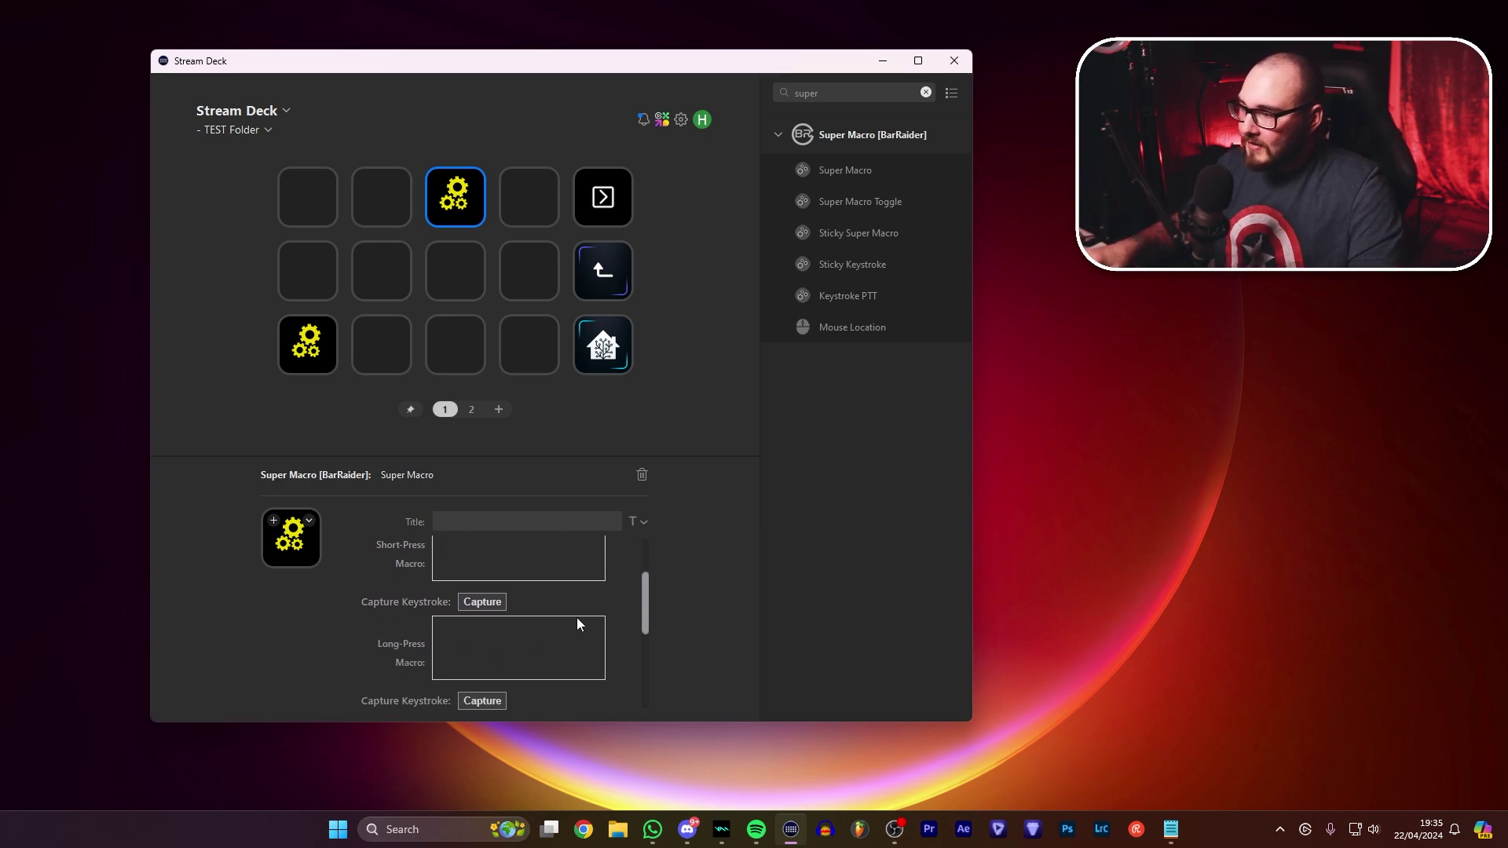
# Paste {{win}{r}}{{pause:500}}shutdown /s /t 0{{enter}} into the Long-Press Macro box and demonstrate the Run dialog.
pyautogui.write('{{win}{r}}{{pause:500}}shutdown /s /t 0{{enter}}')
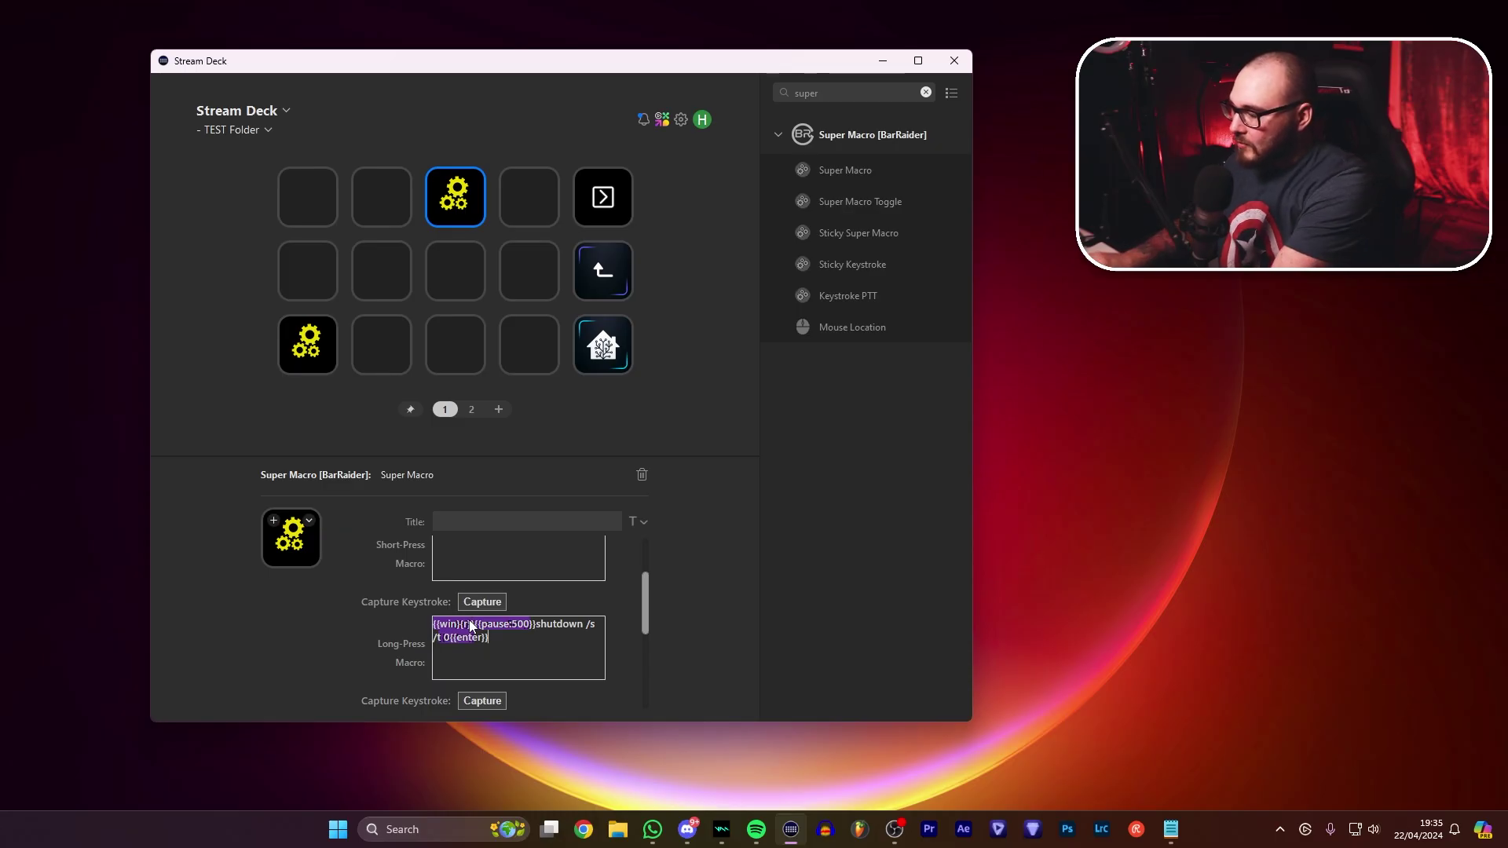
pyautogui.press('super+r')
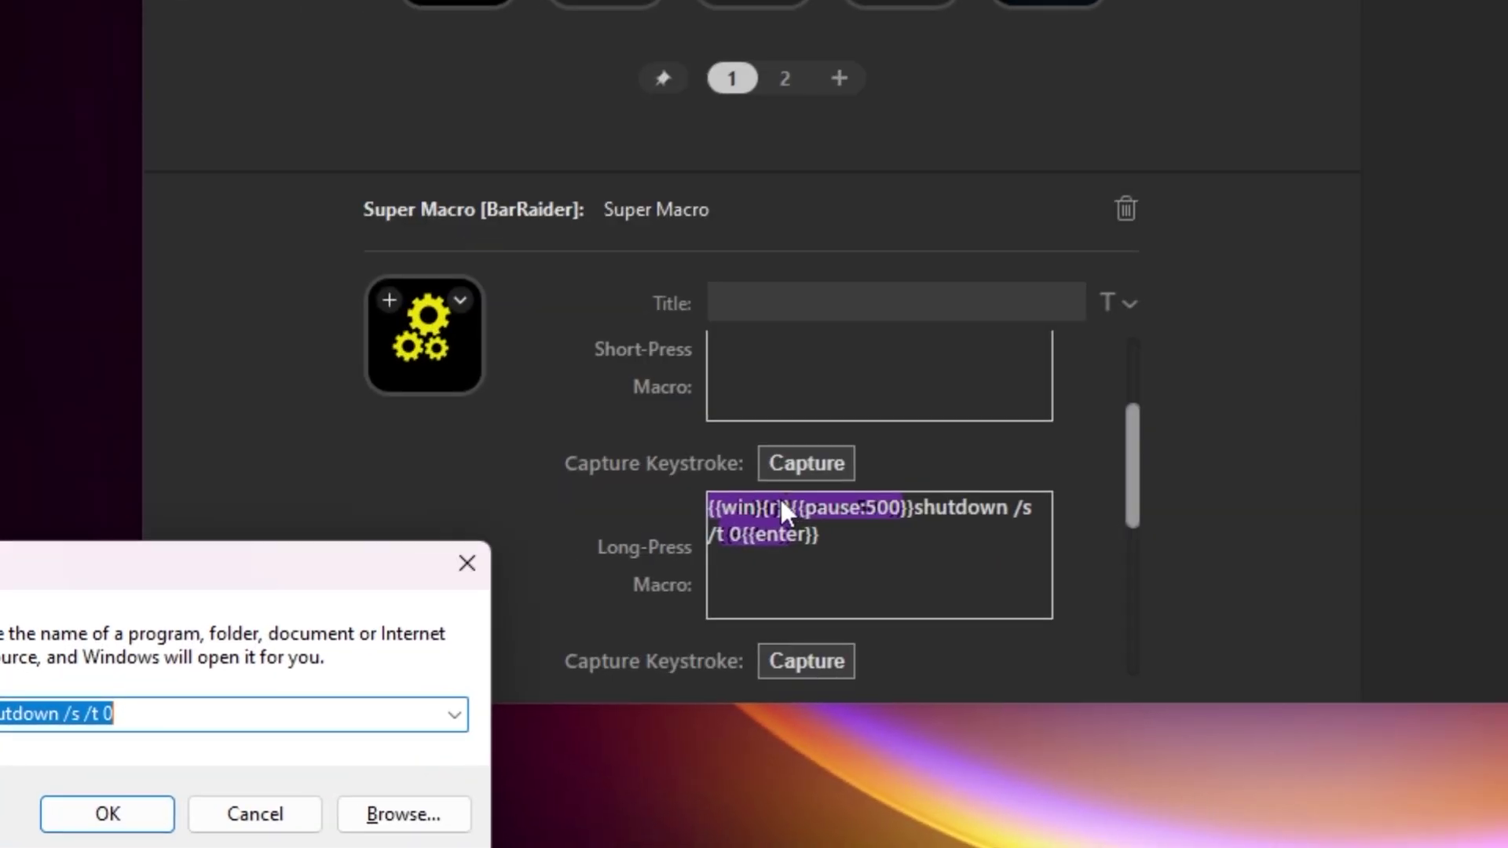
pyautogui.click(890, 481)
pyautogui.moveTo(916, 516); pyautogui.dragTo(919, 540)
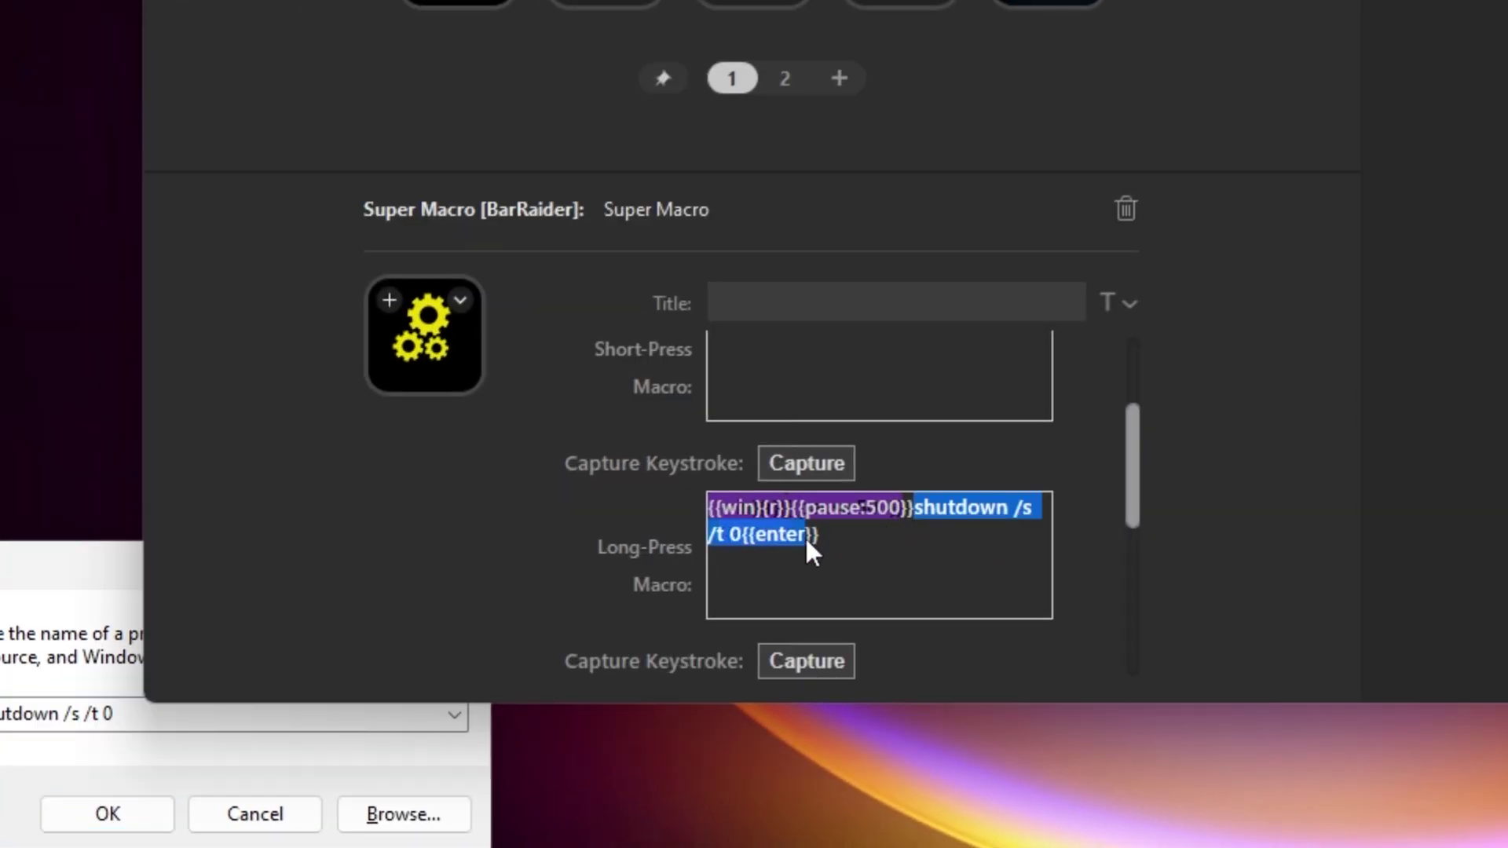
pyautogui.click(127, 721)
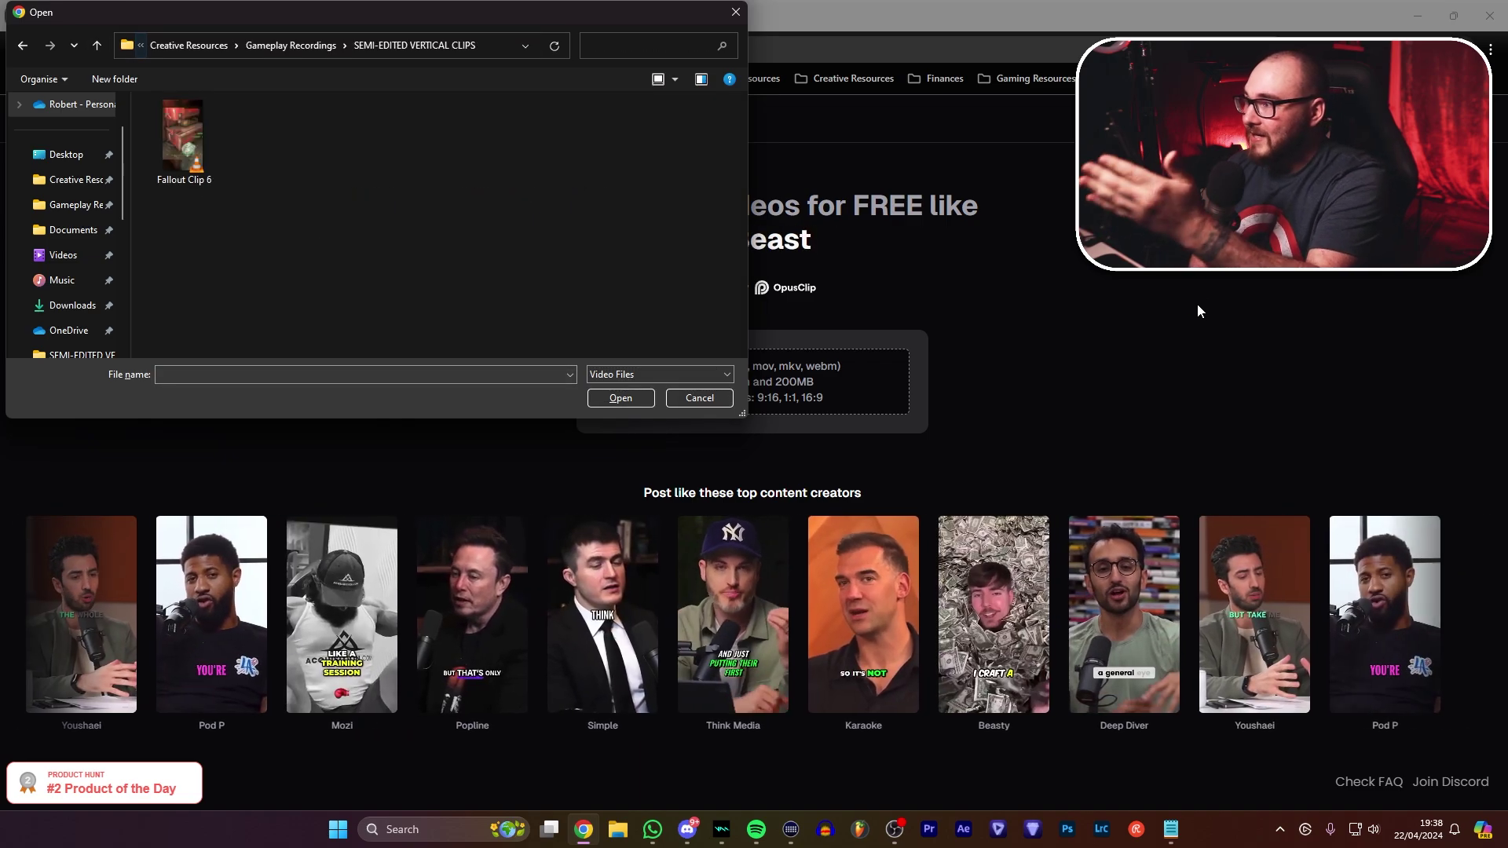
# Select Fallout Clip 6 in the file picker and open it to start the OpusClip upload.
pyautogui.press('Down')
pyautogui.press('Return')
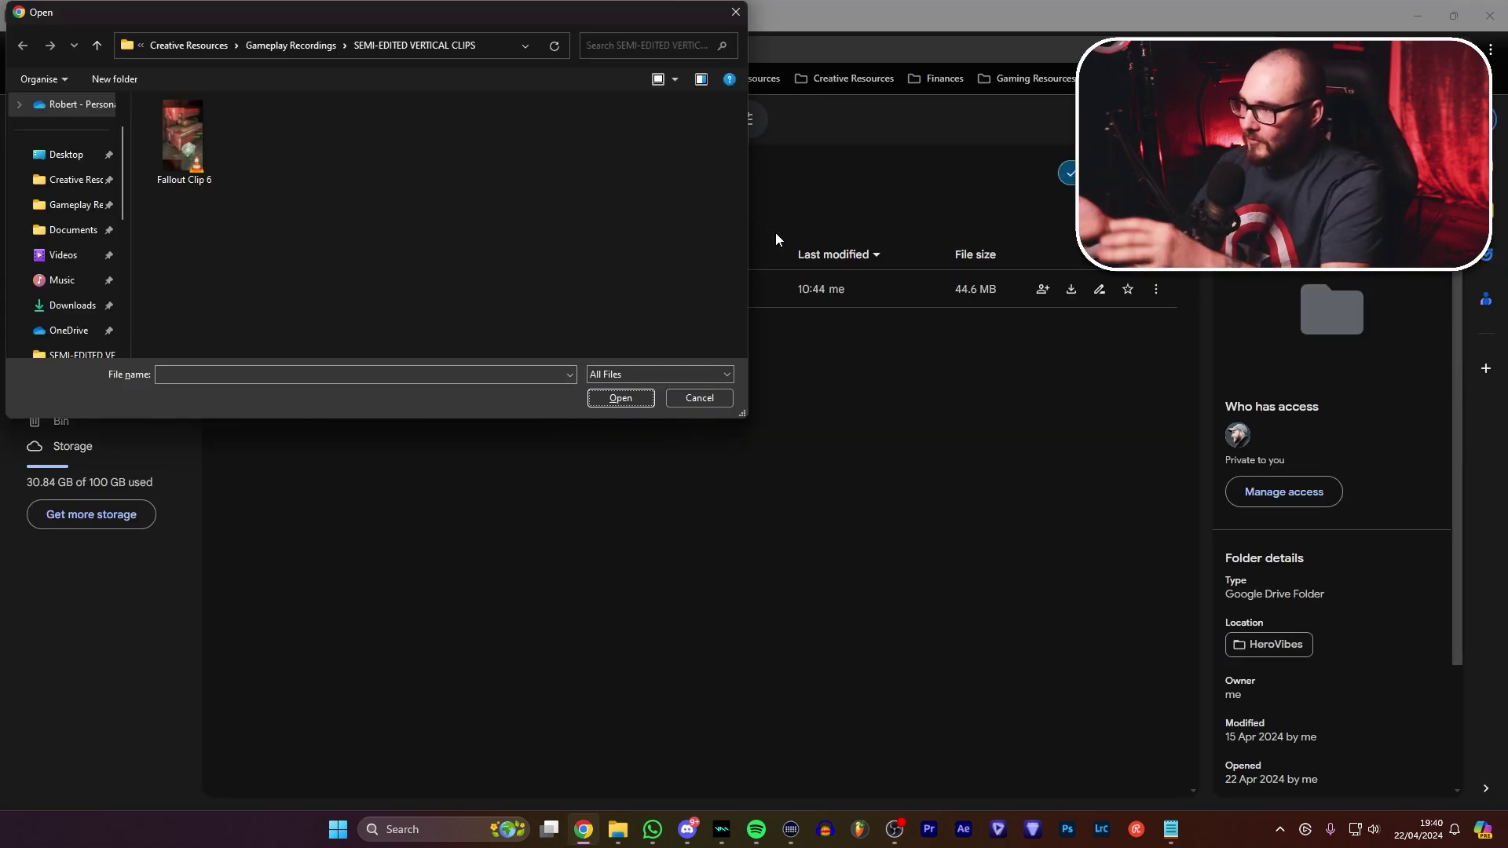
# Go to Downloads and upload Fallout Clip 6.mp4_OpusClip Captions.mp4 into the Fallout 4 folder.
pyautogui.click(235, 46)
pyautogui.write('Downloads')
pyautogui.press('Return')
pyautogui.press('Tab')
pyautogui.press('Tab')
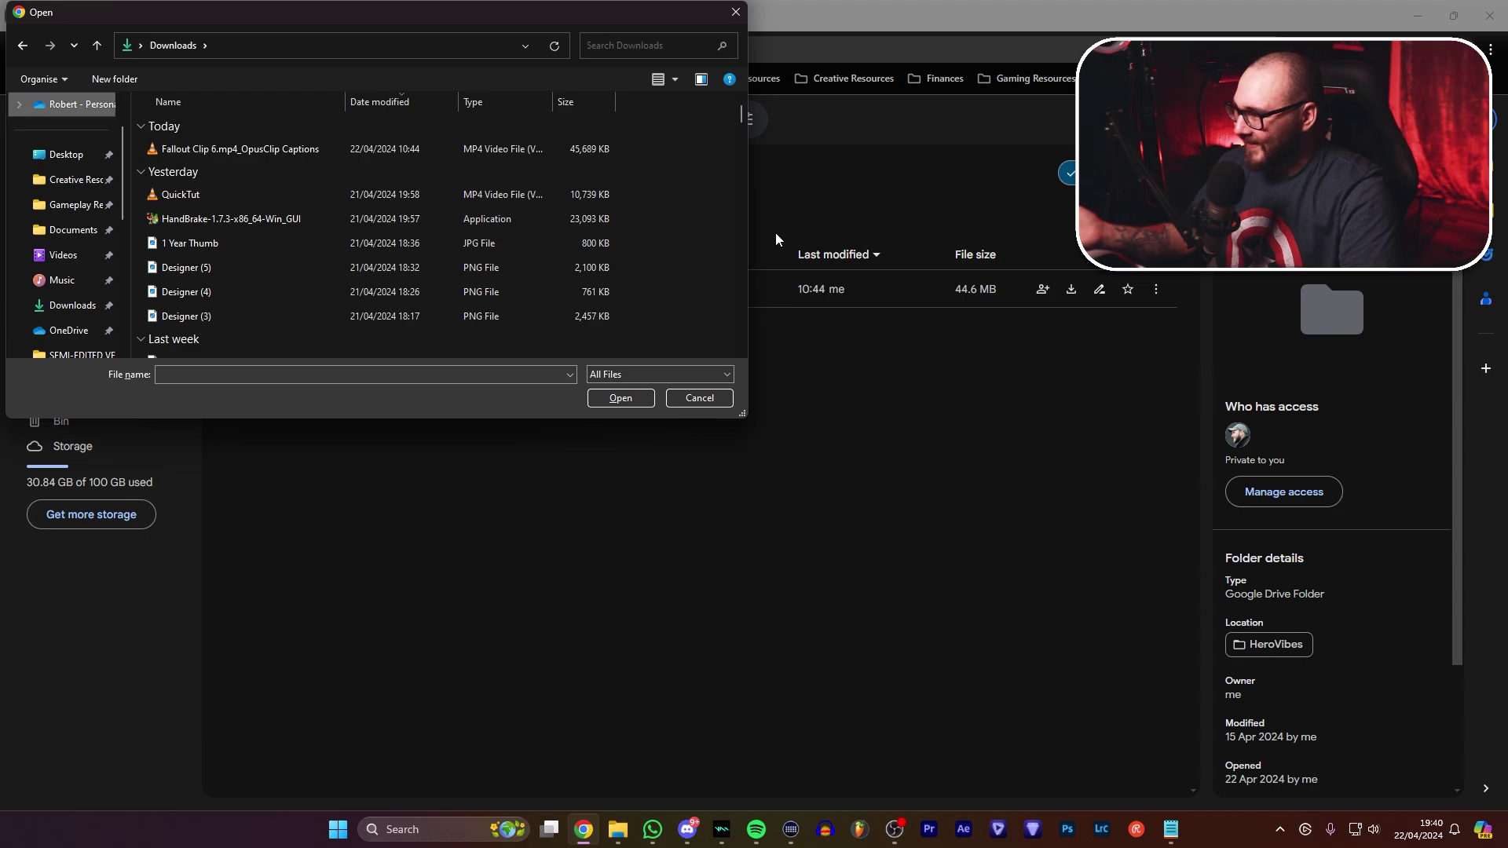
pyautogui.press('Down')
pyautogui.press('Return')
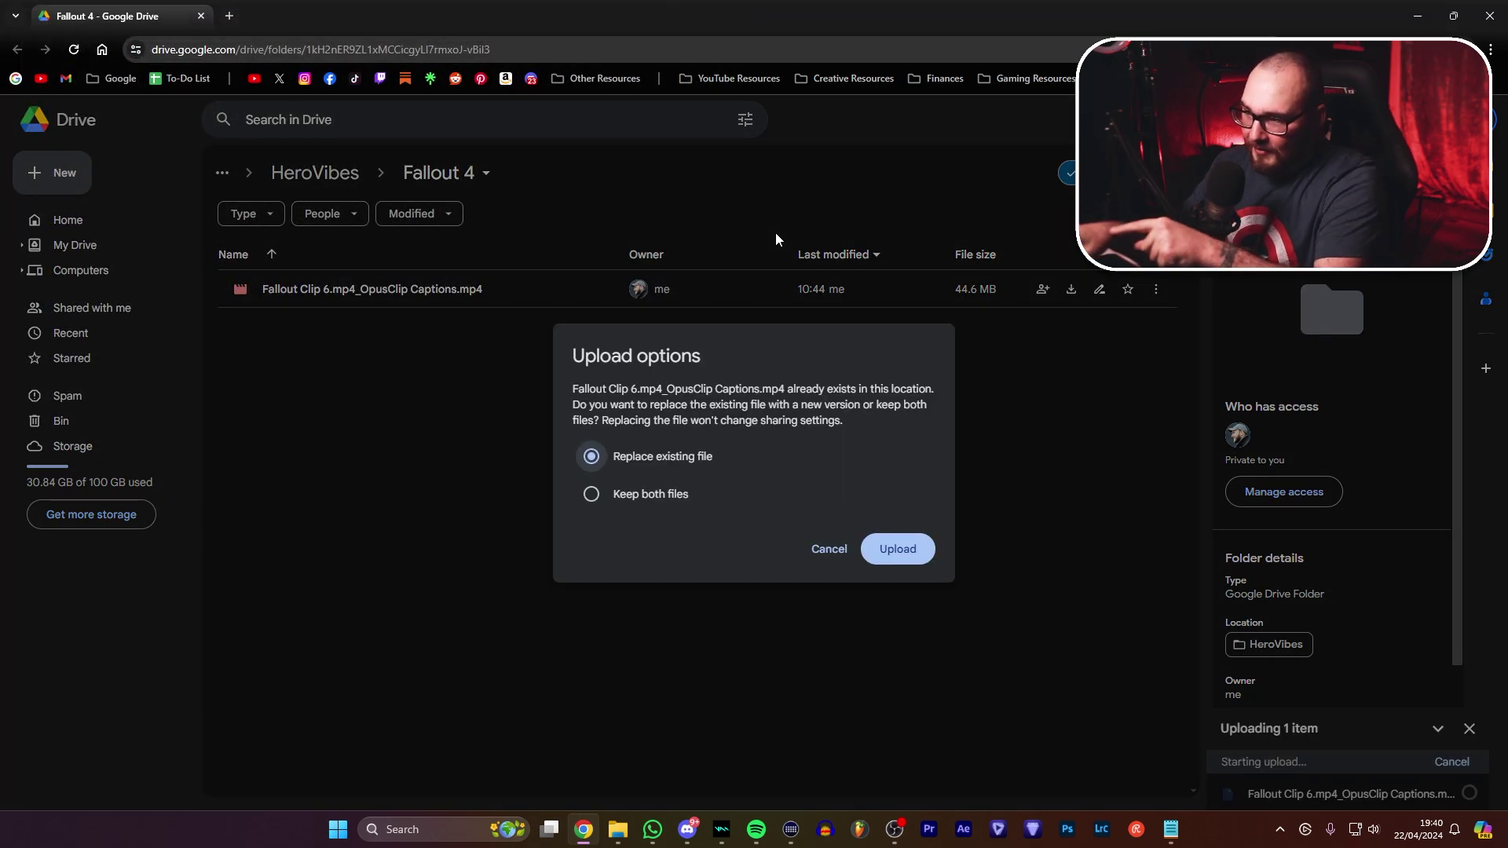